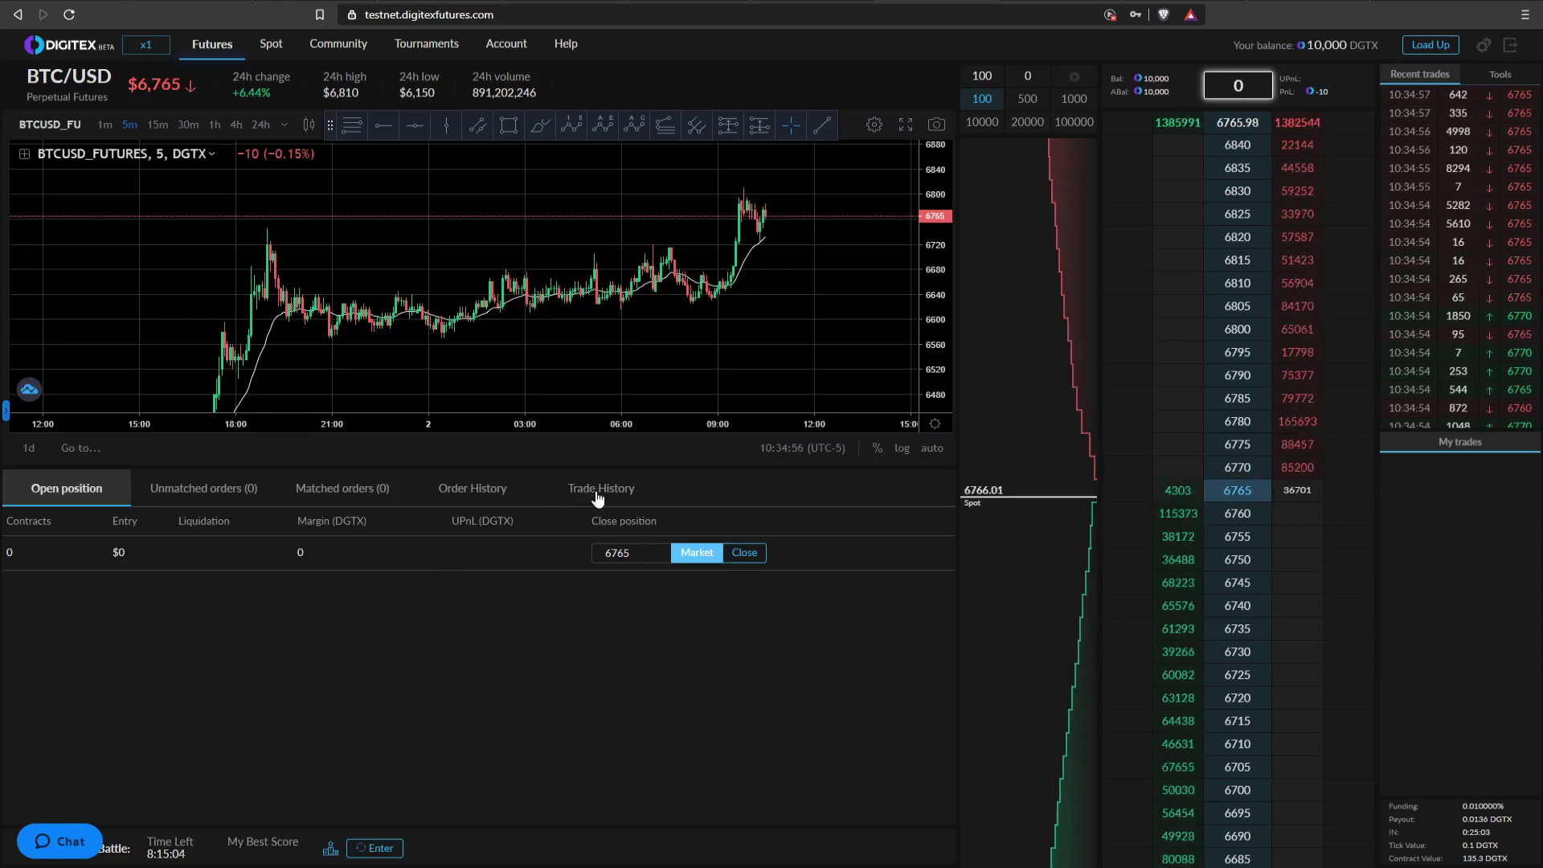
Step: Switch the bottom panel to the Order History list of today's BTC/USD orders
click(476, 492)
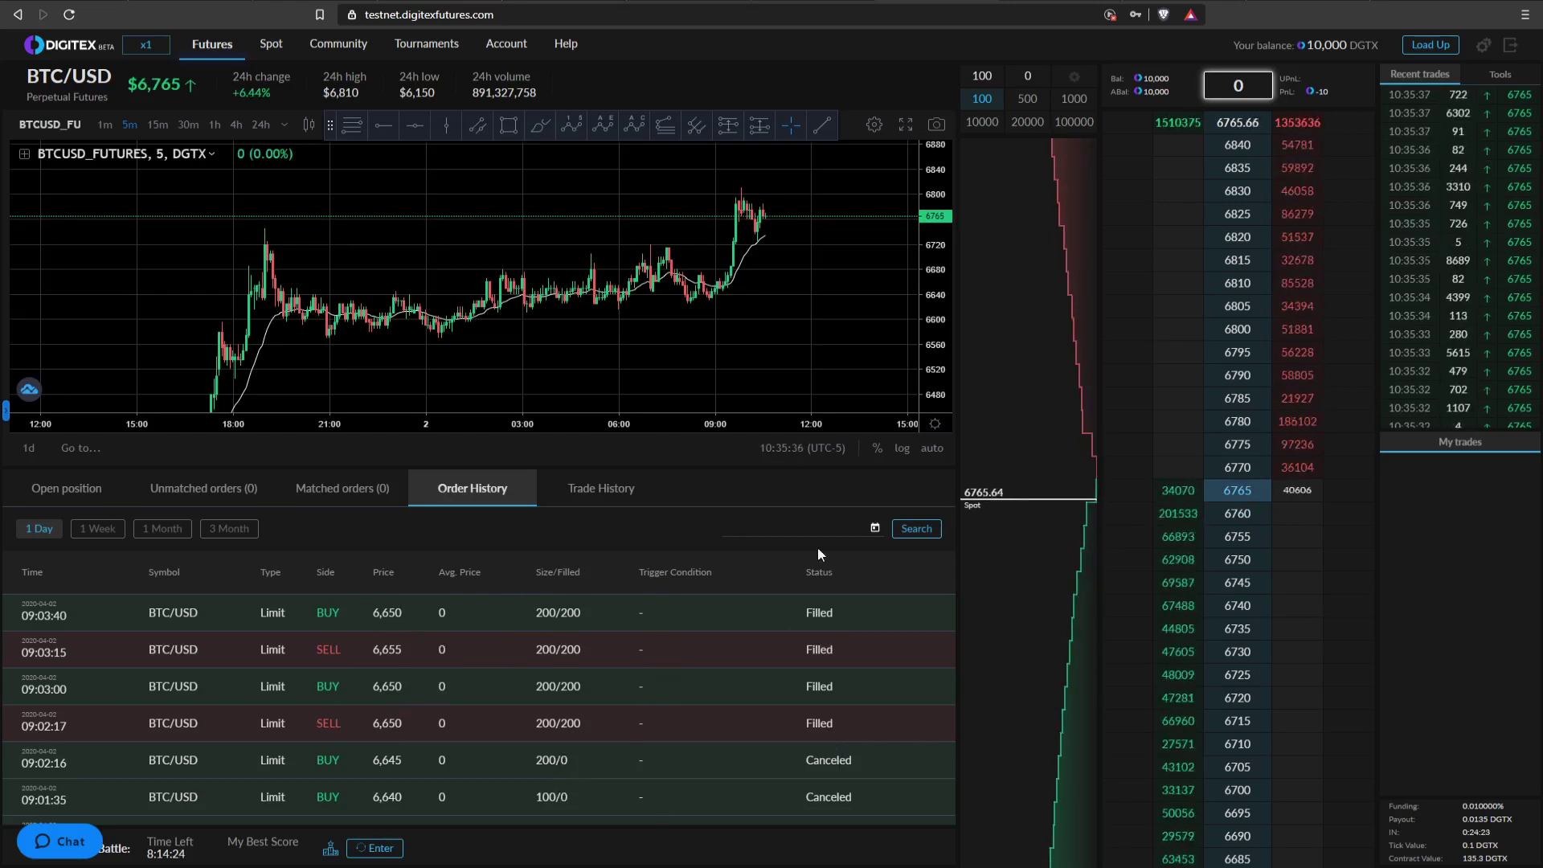
click(875, 529)
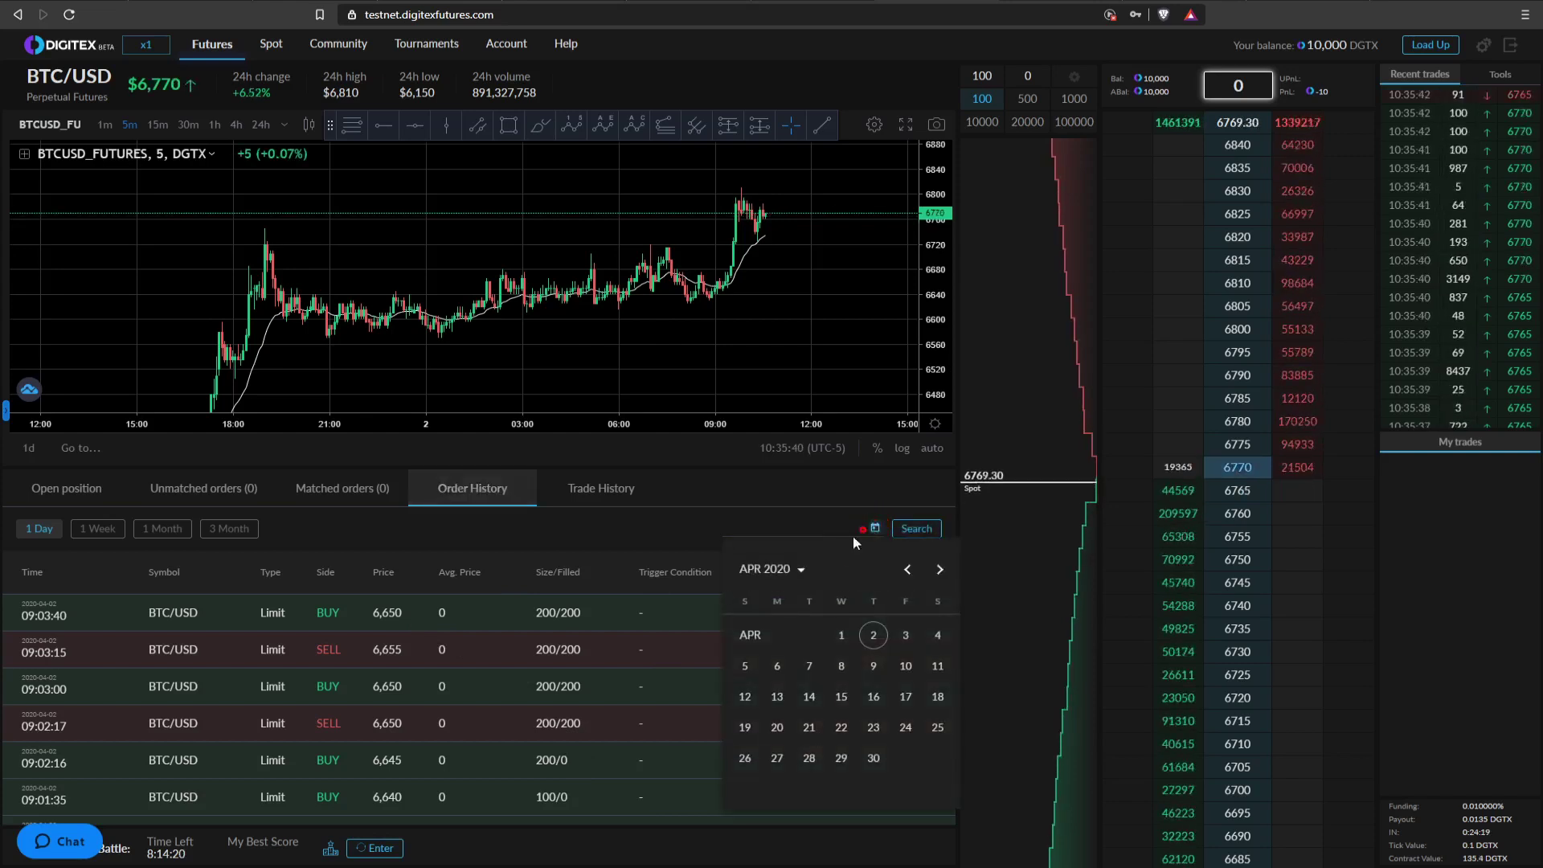
click(908, 569)
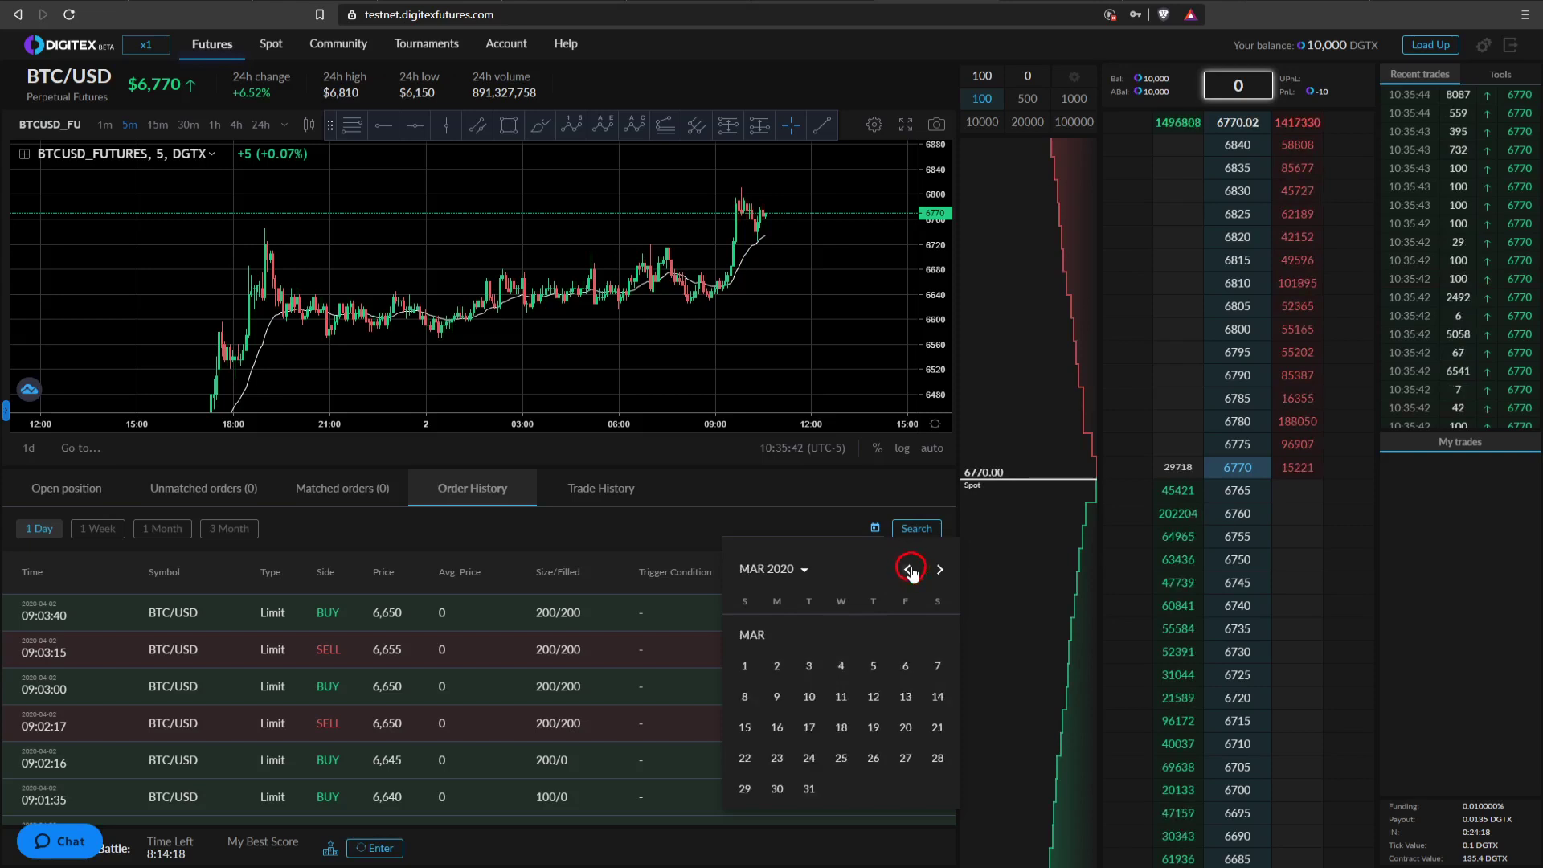
click(907, 569)
click(856, 637)
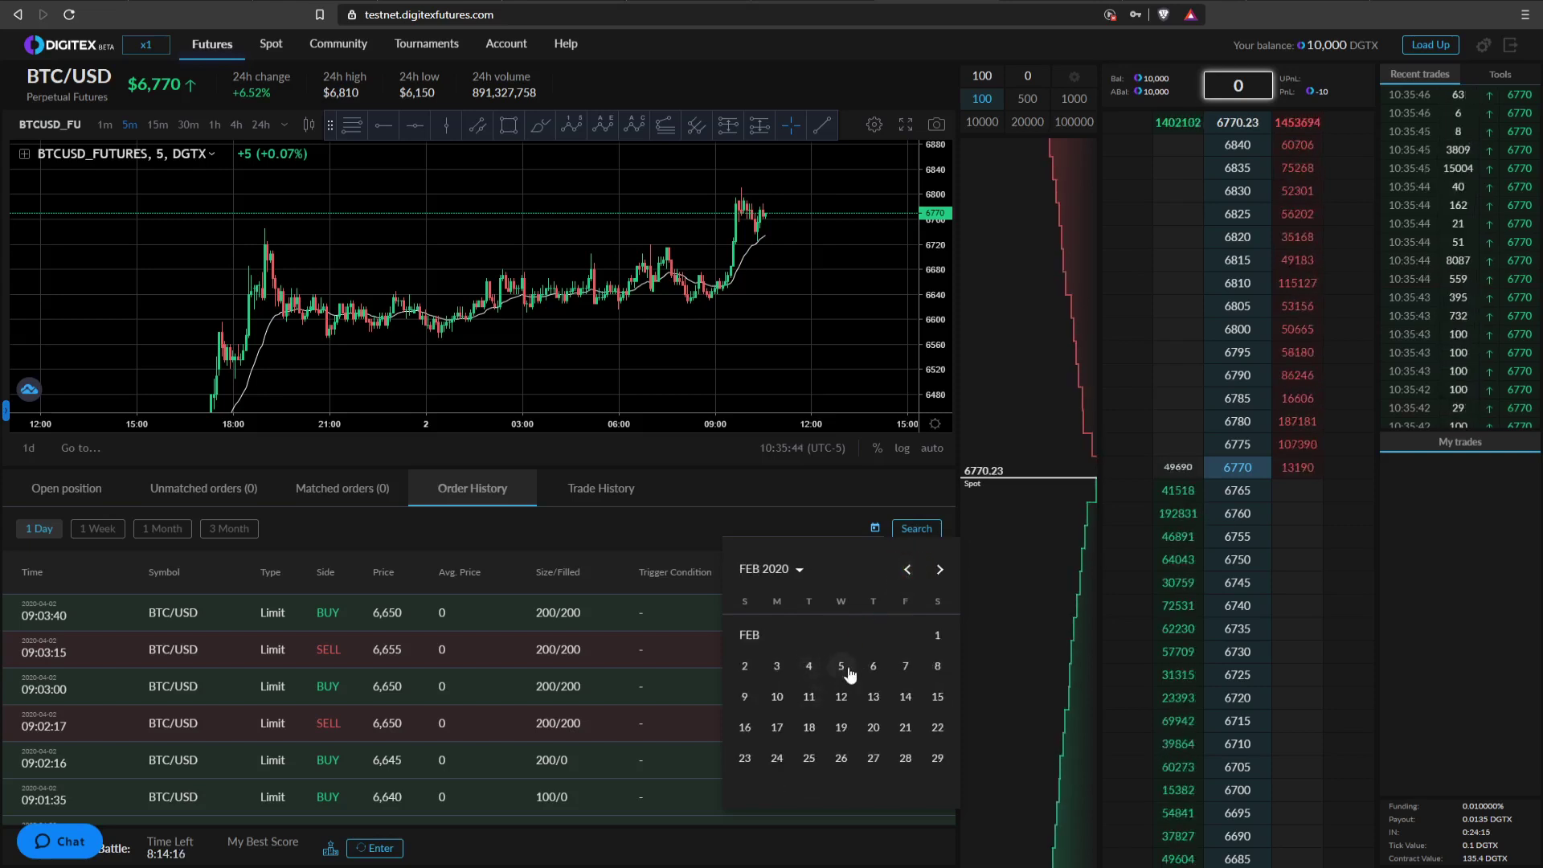
click(940, 570)
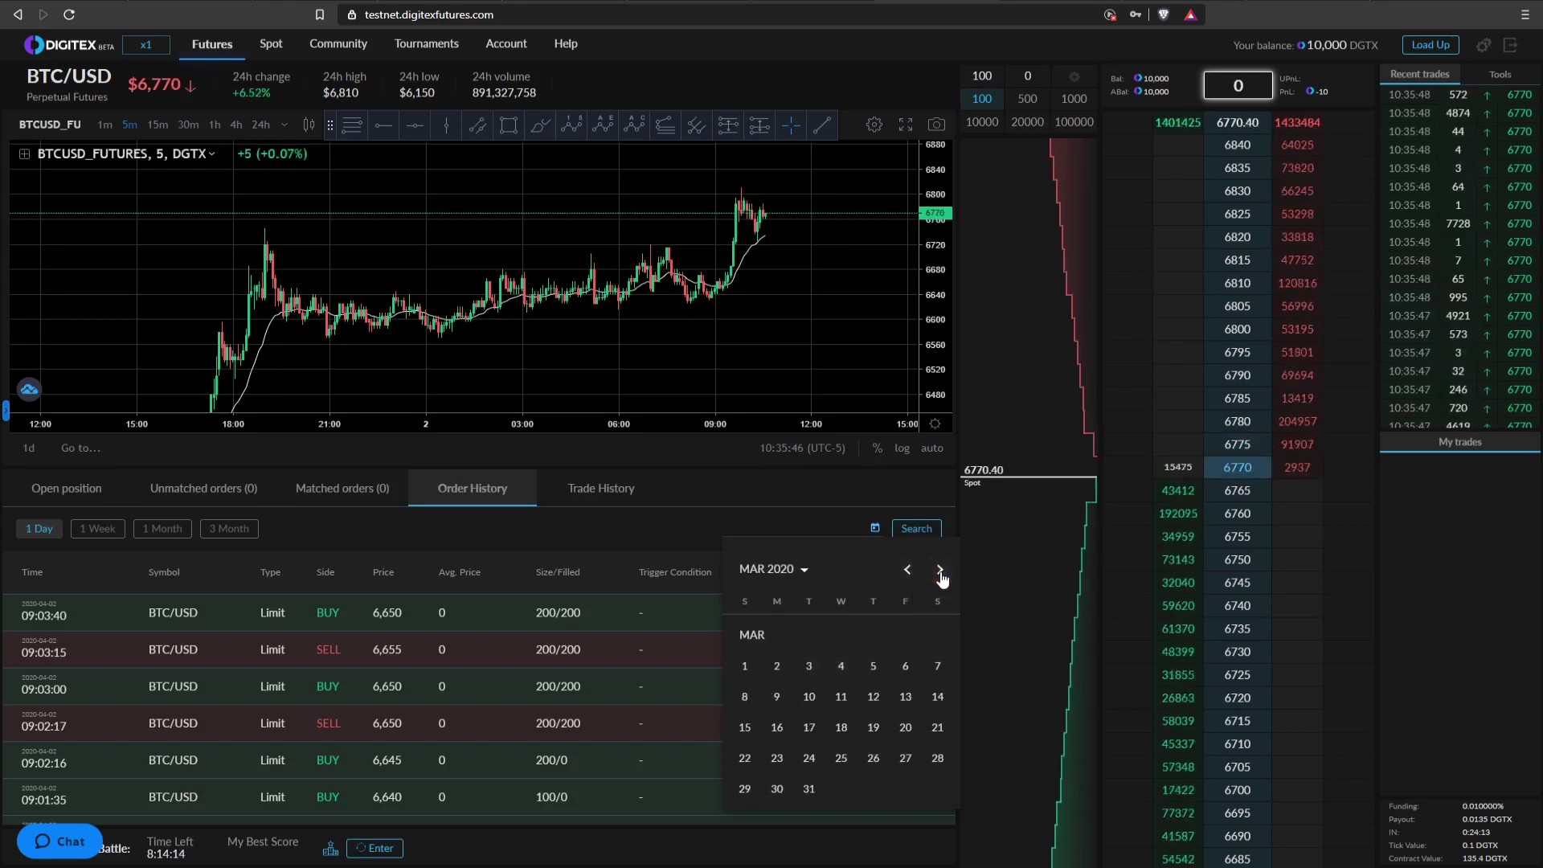
click(689, 528)
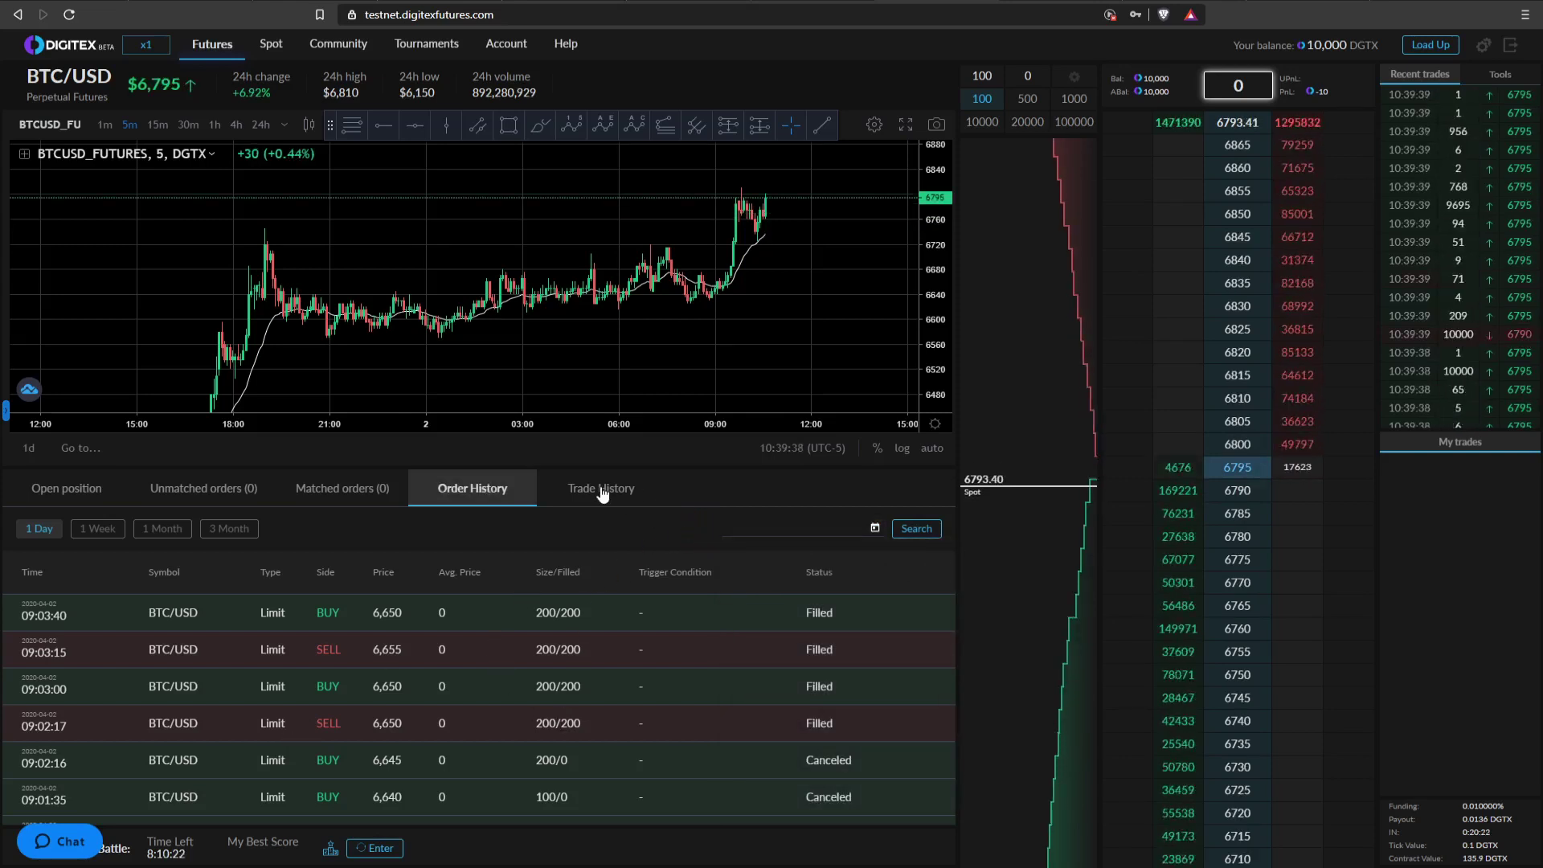
click(602, 490)
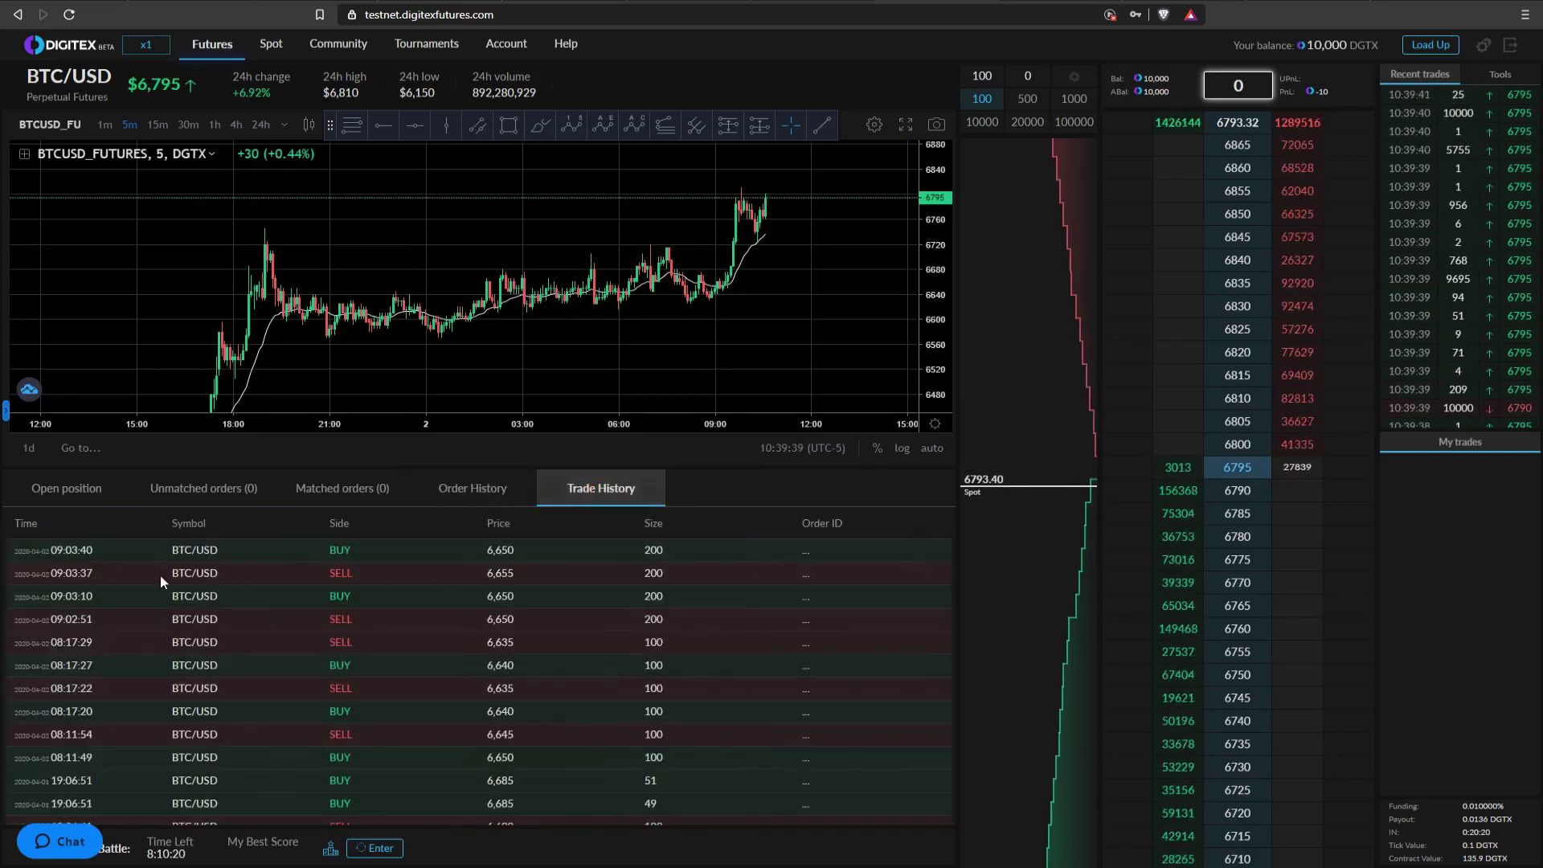
scroll(113, 554, down, 1)
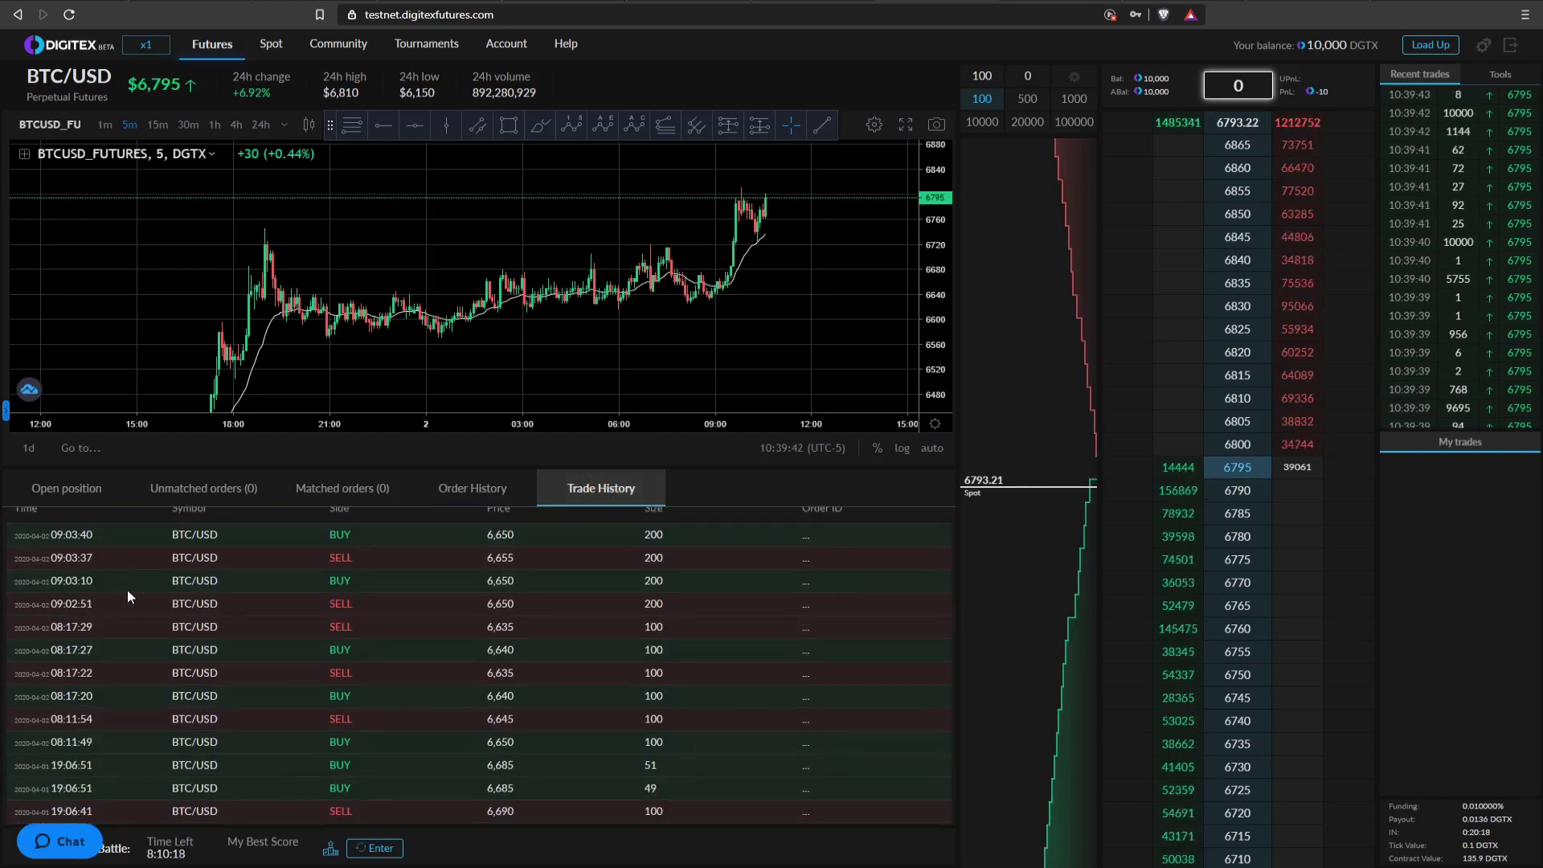
scroll(152, 658, up, 1)
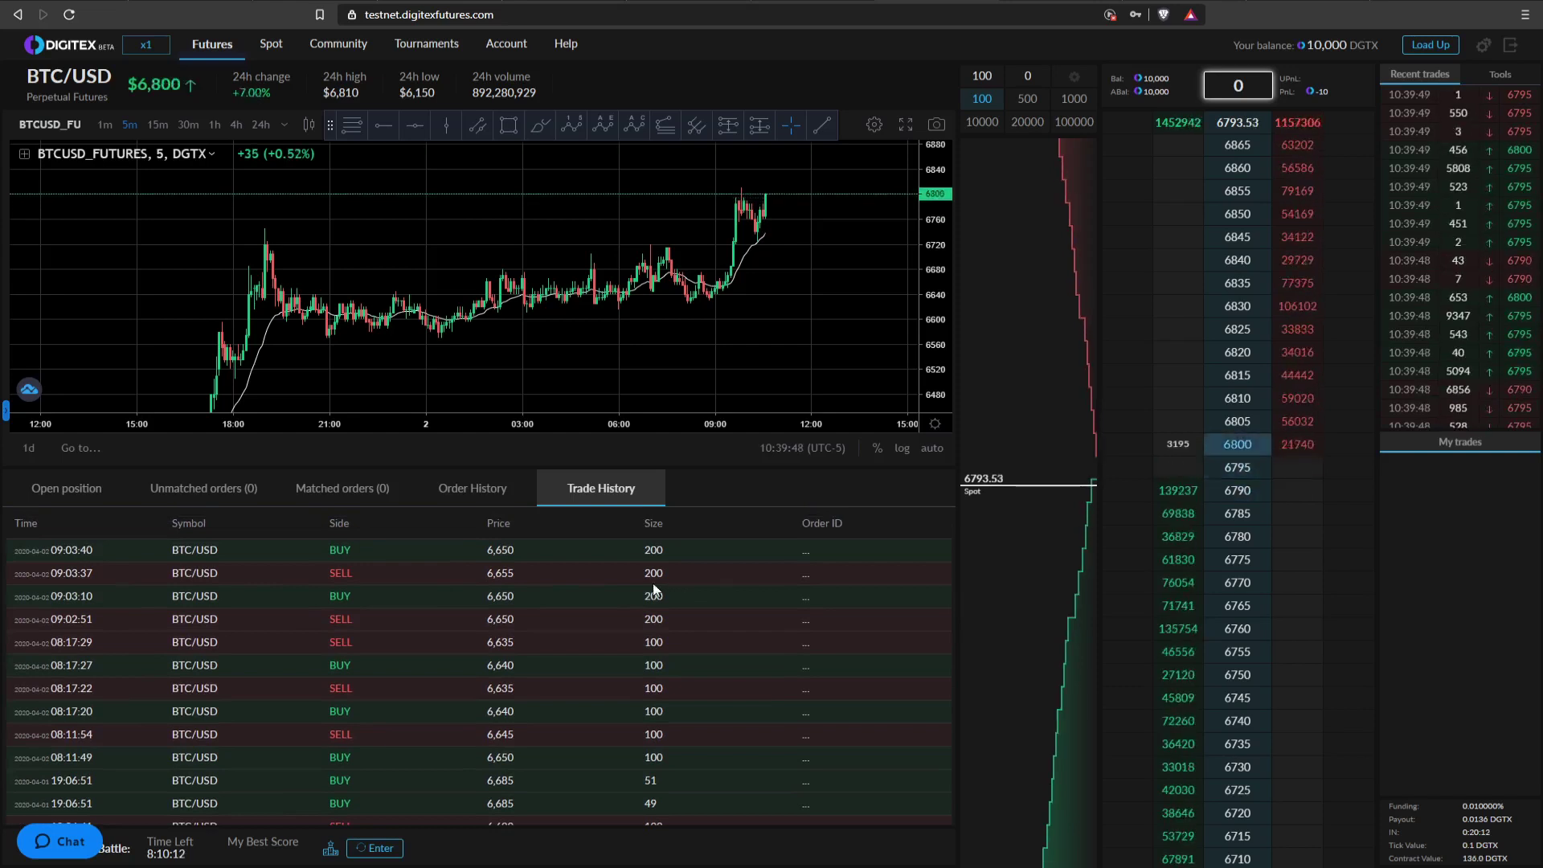
click(474, 490)
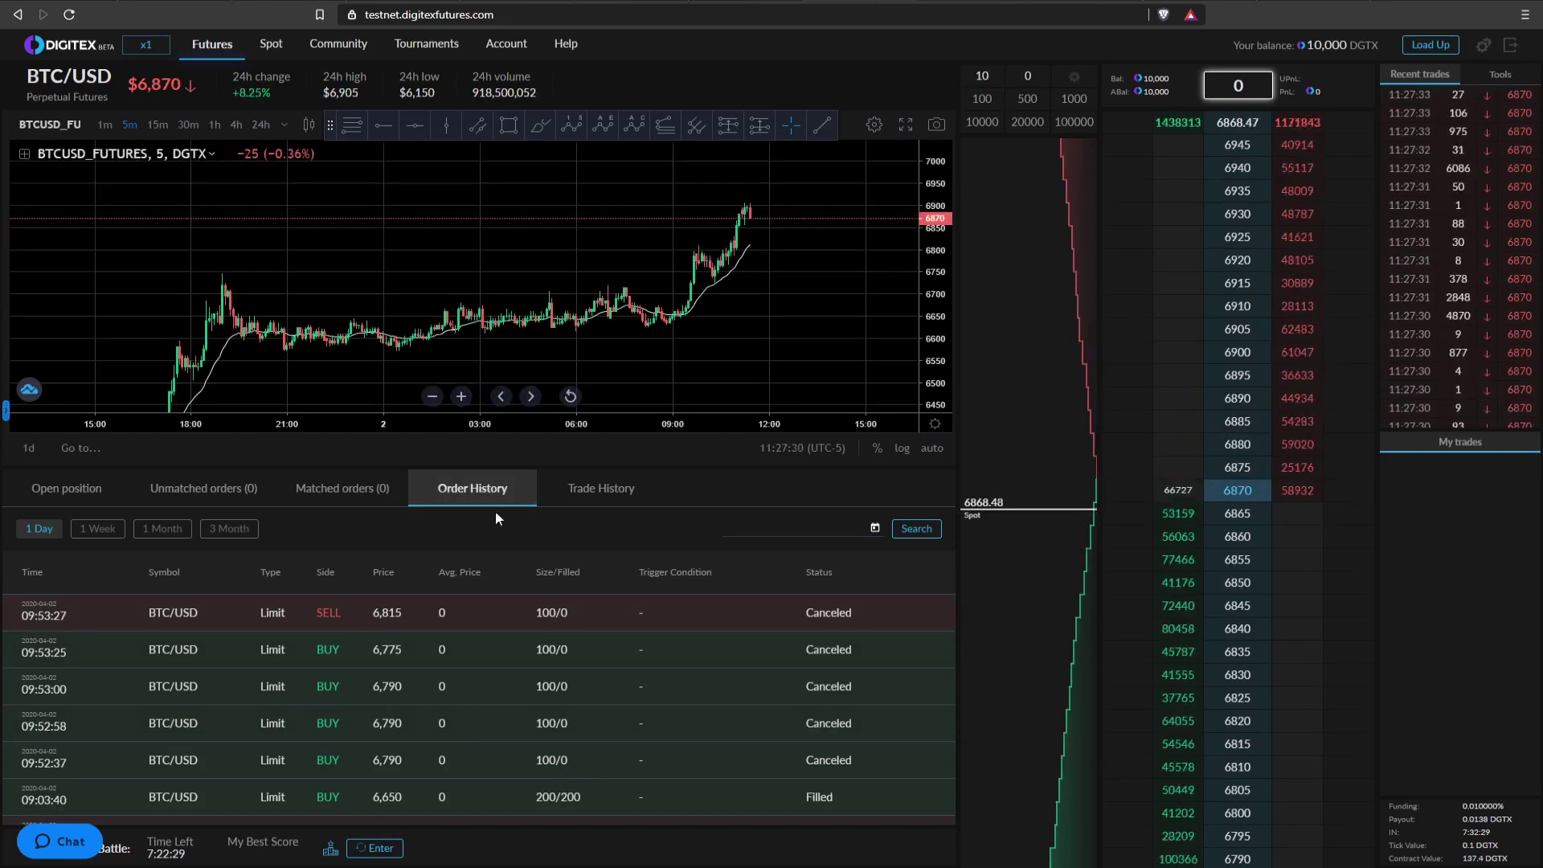
Step: Switch the bottom panel back to the Open position details
click(80, 492)
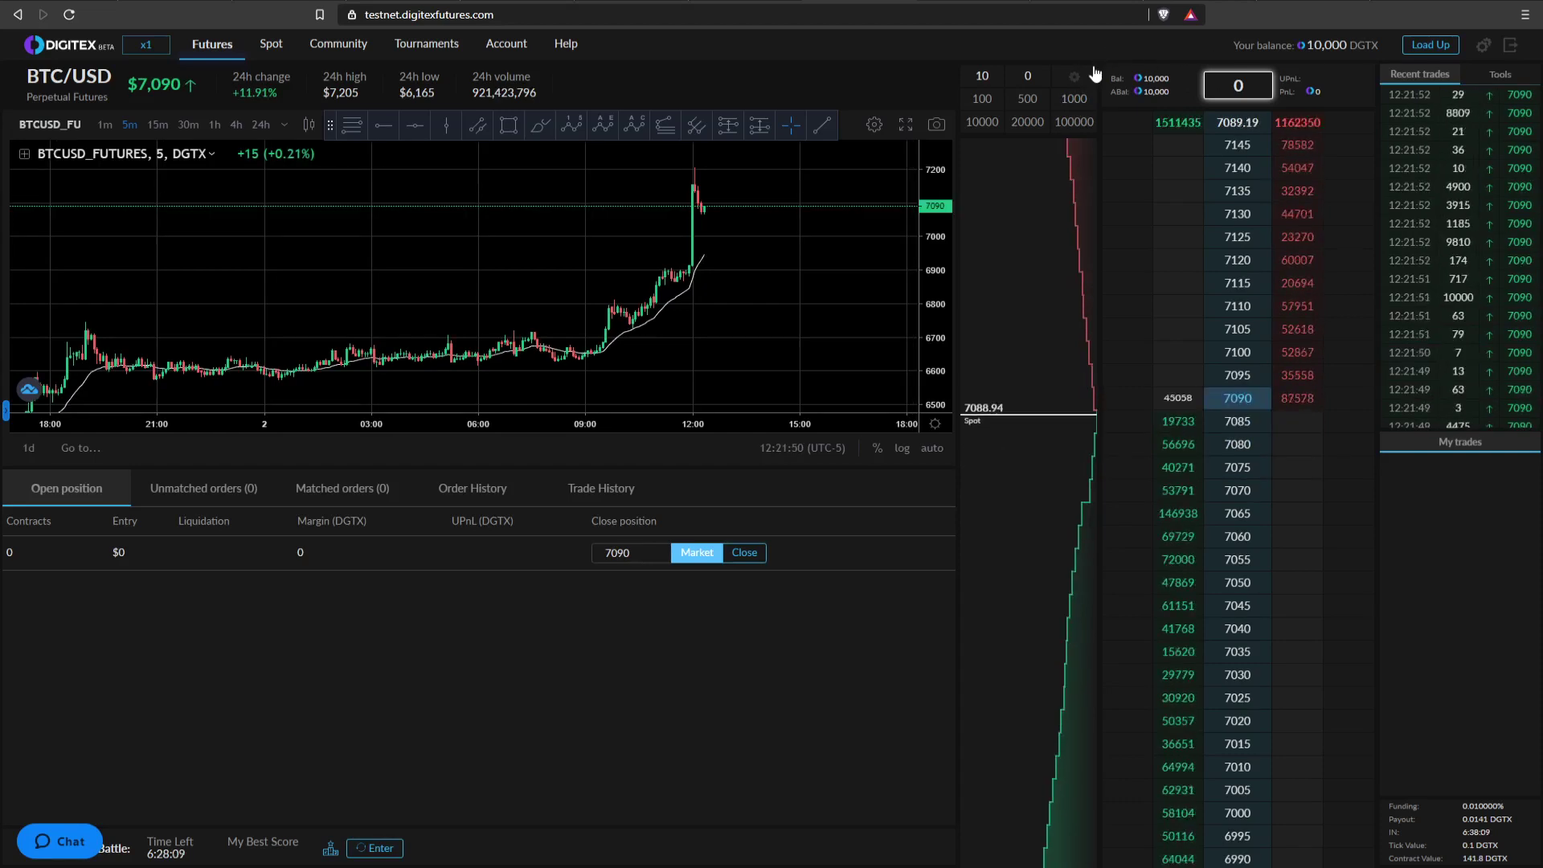
Step: Open the quantity presets, set preset №1 to 250 and select preset №4
click(1076, 79)
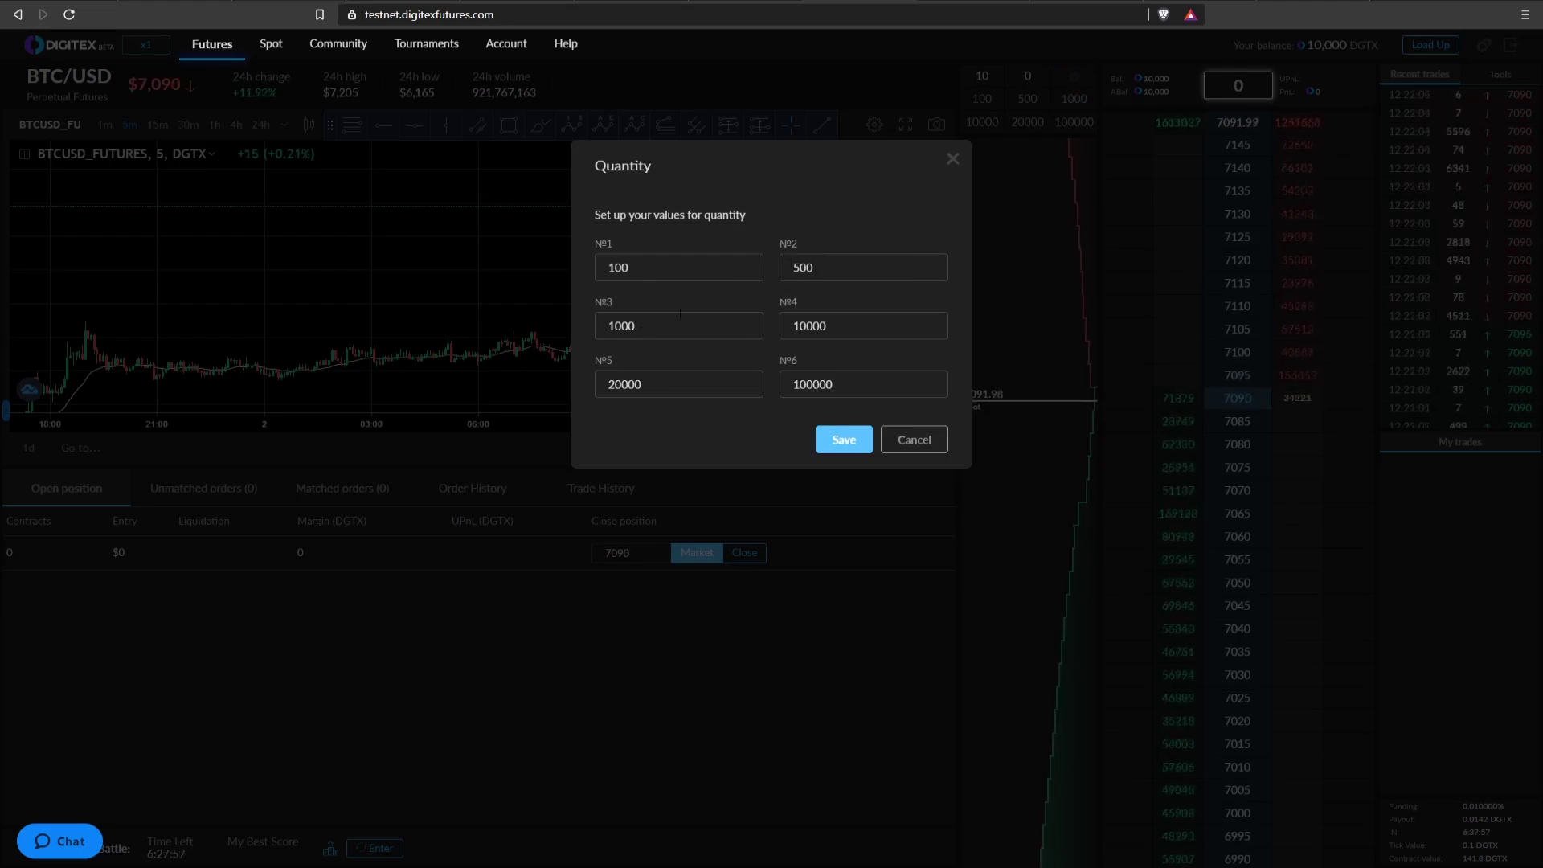
drag(635, 267, 596, 267)
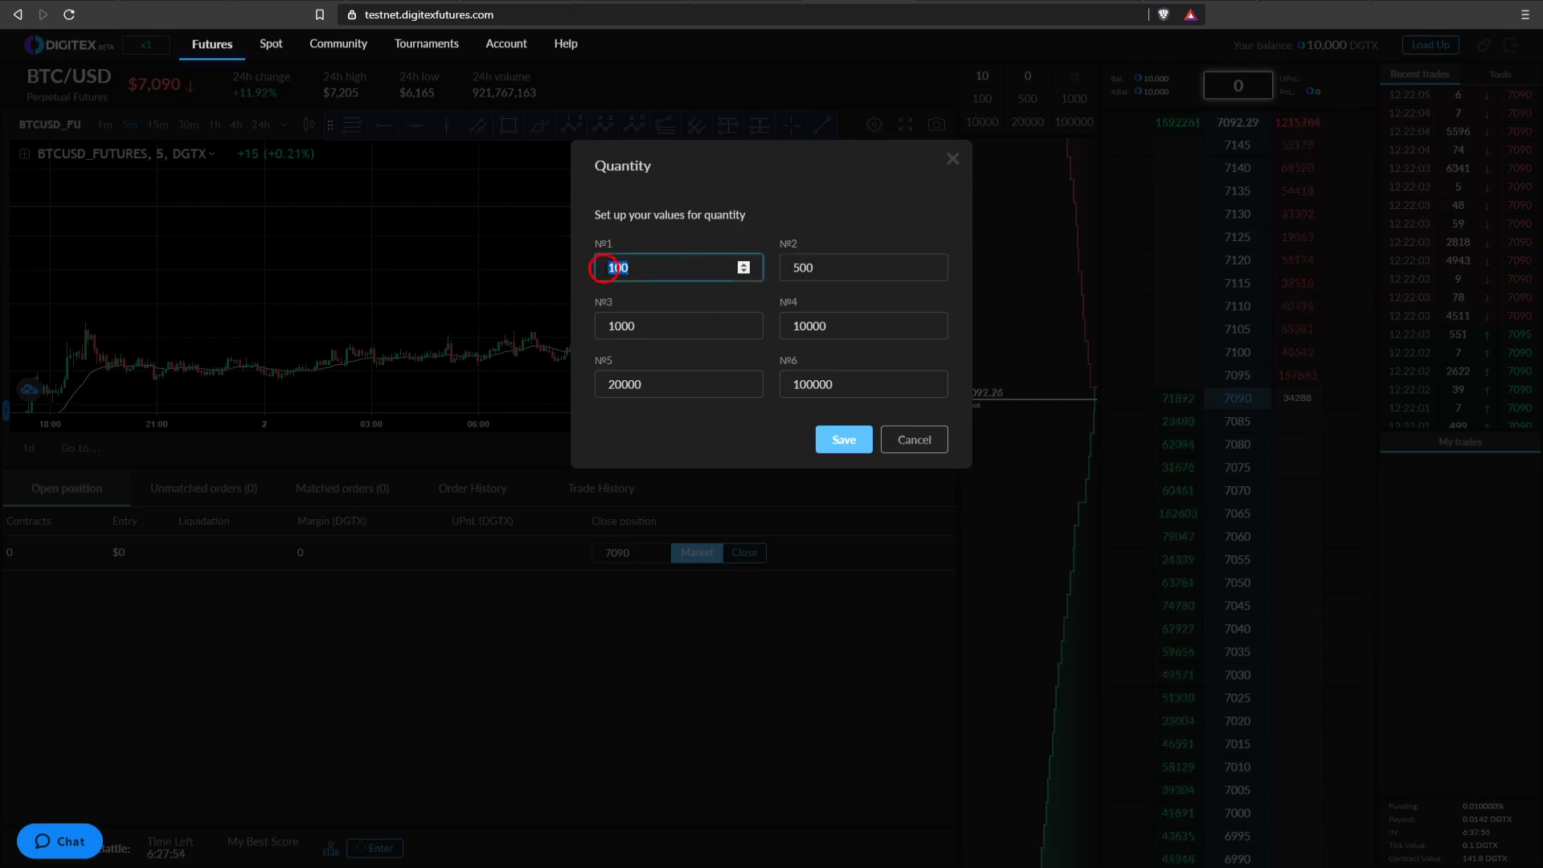
text(250)
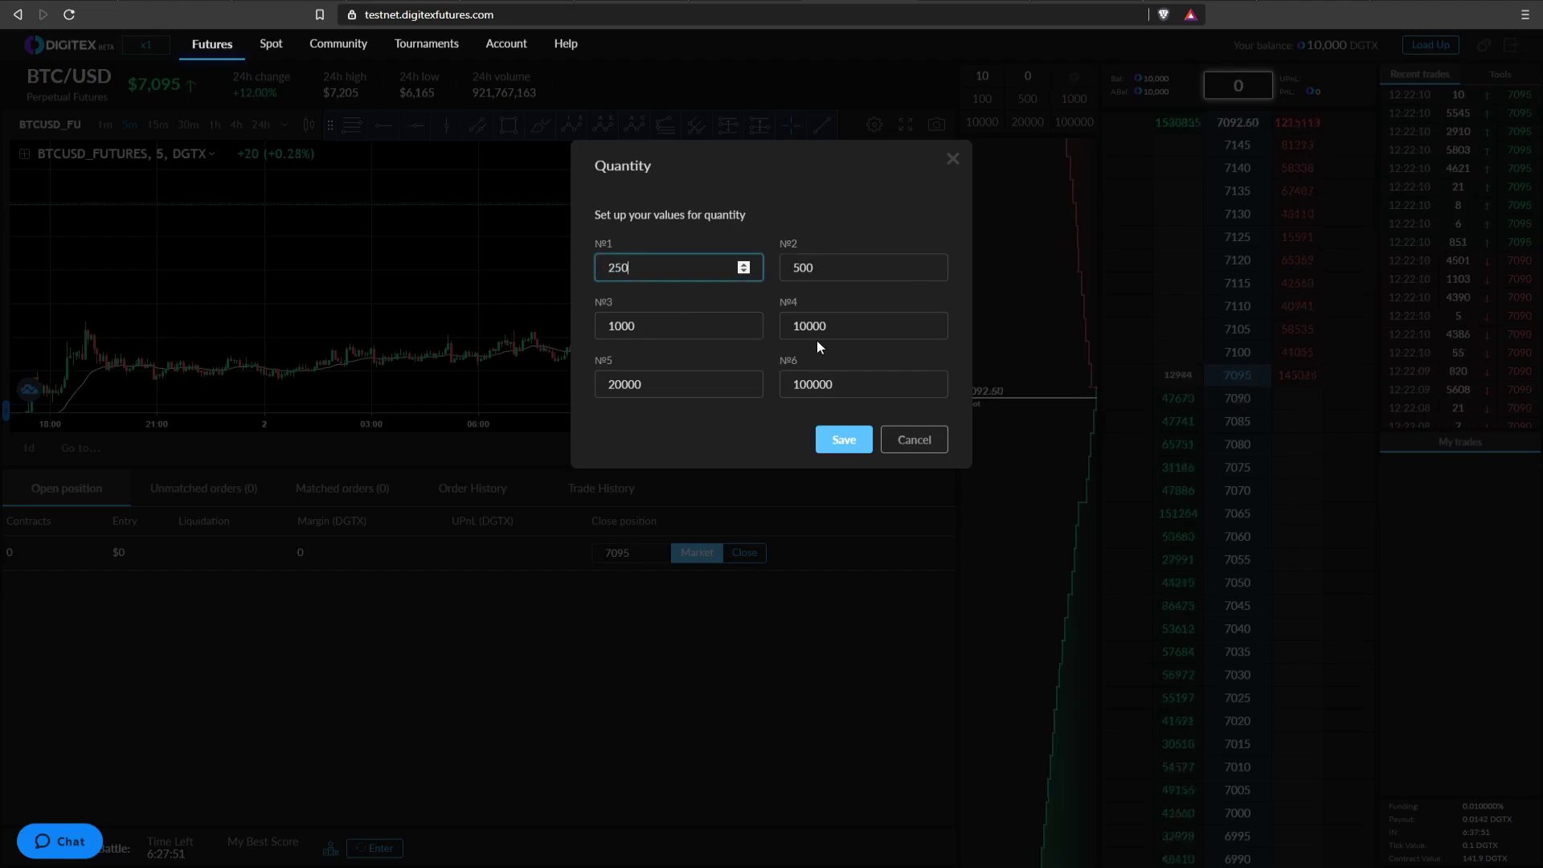
click(838, 327)
drag(831, 326, 782, 330)
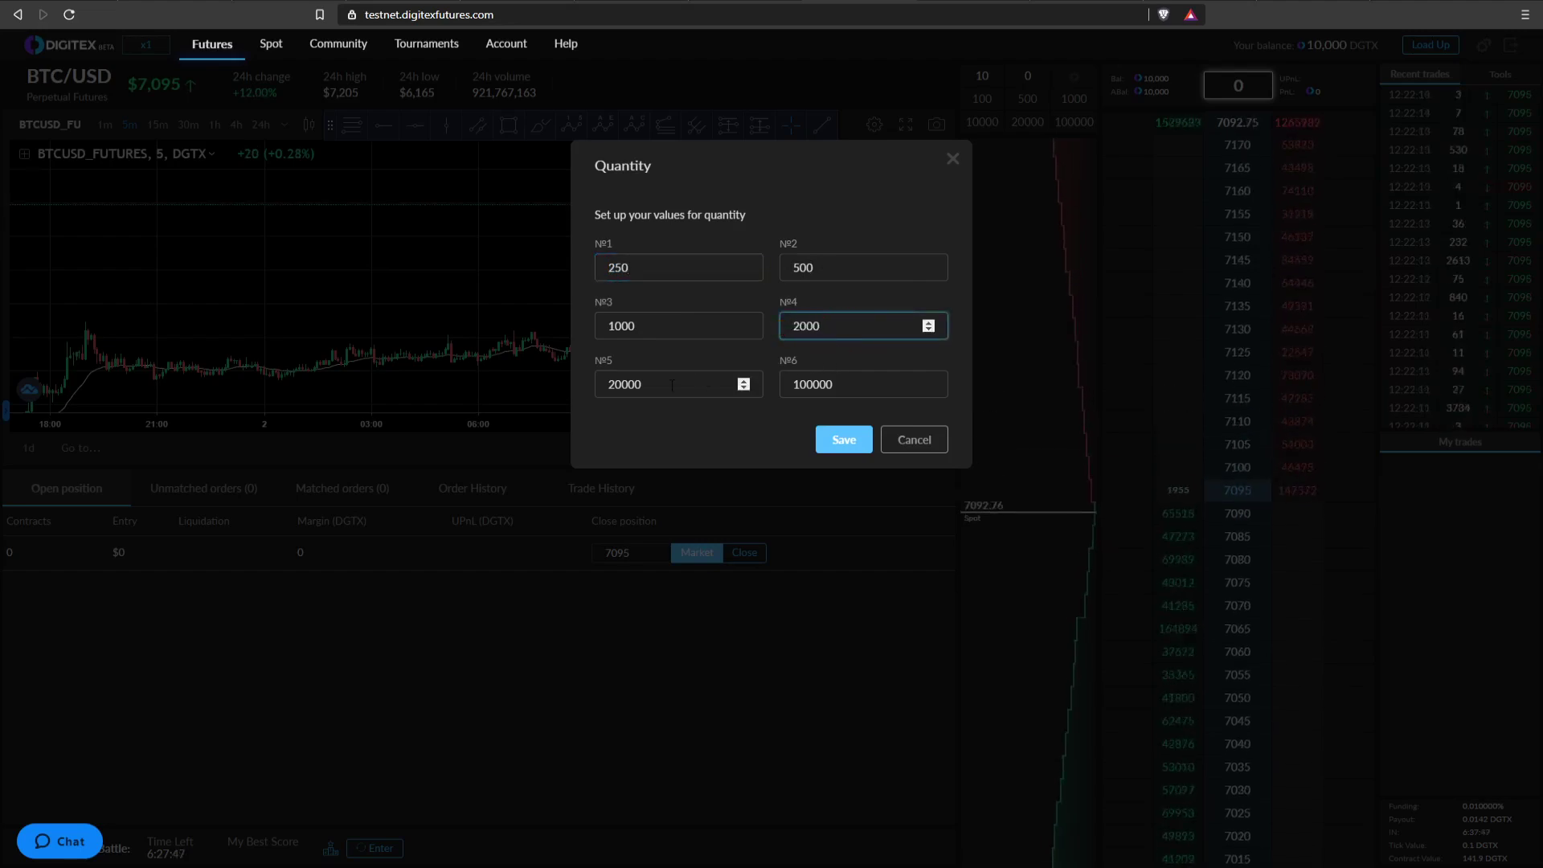
Step: Set preset №5 to 4000 and preset №6 to 10000, then save the presets
drag(672, 385, 593, 384)
text(400)
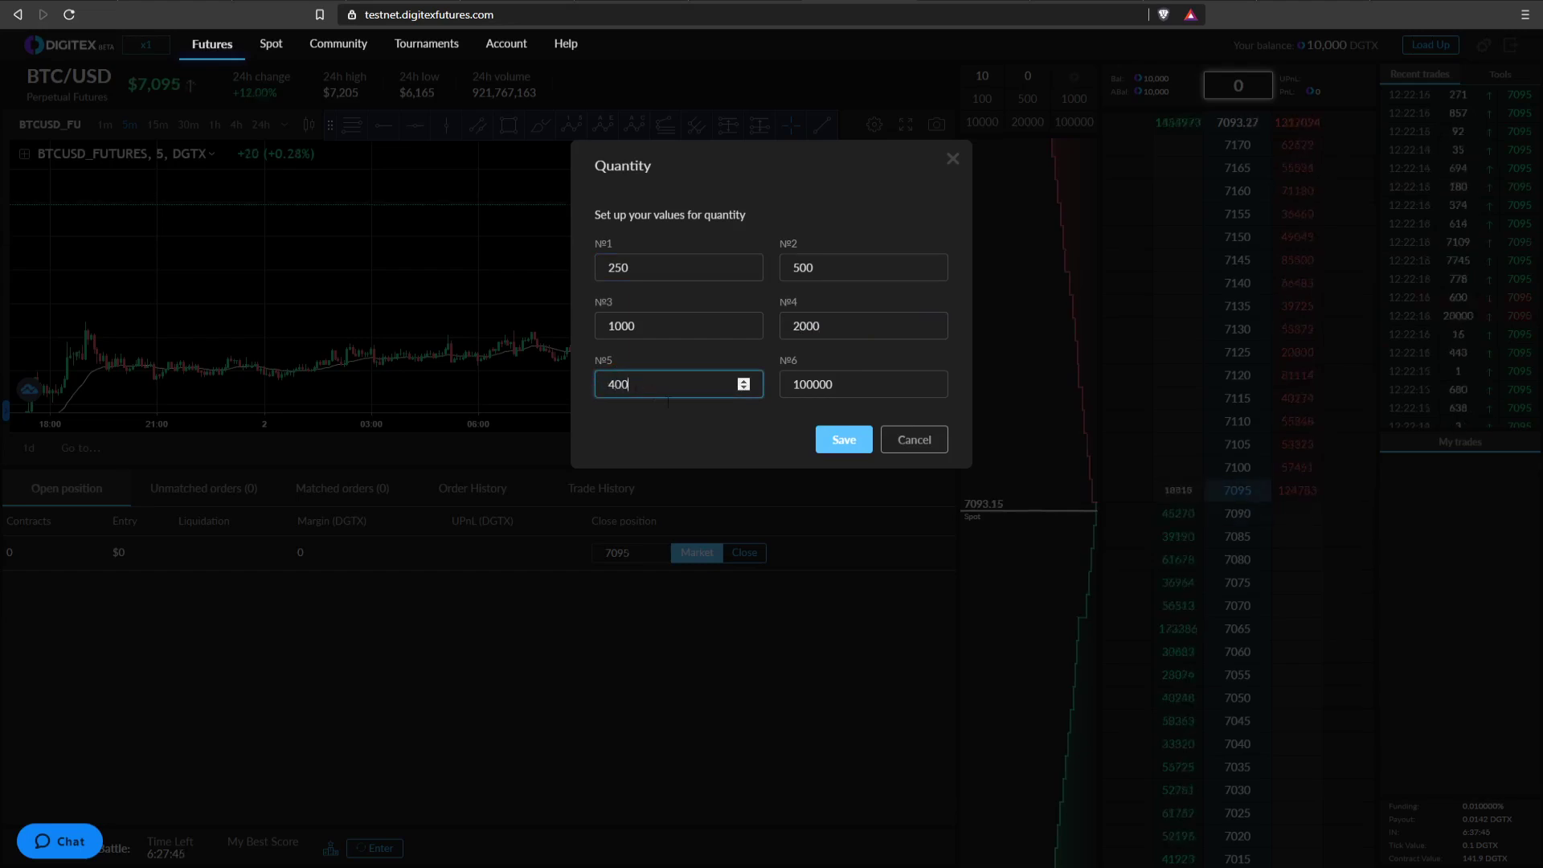
text(0)
click(842, 383)
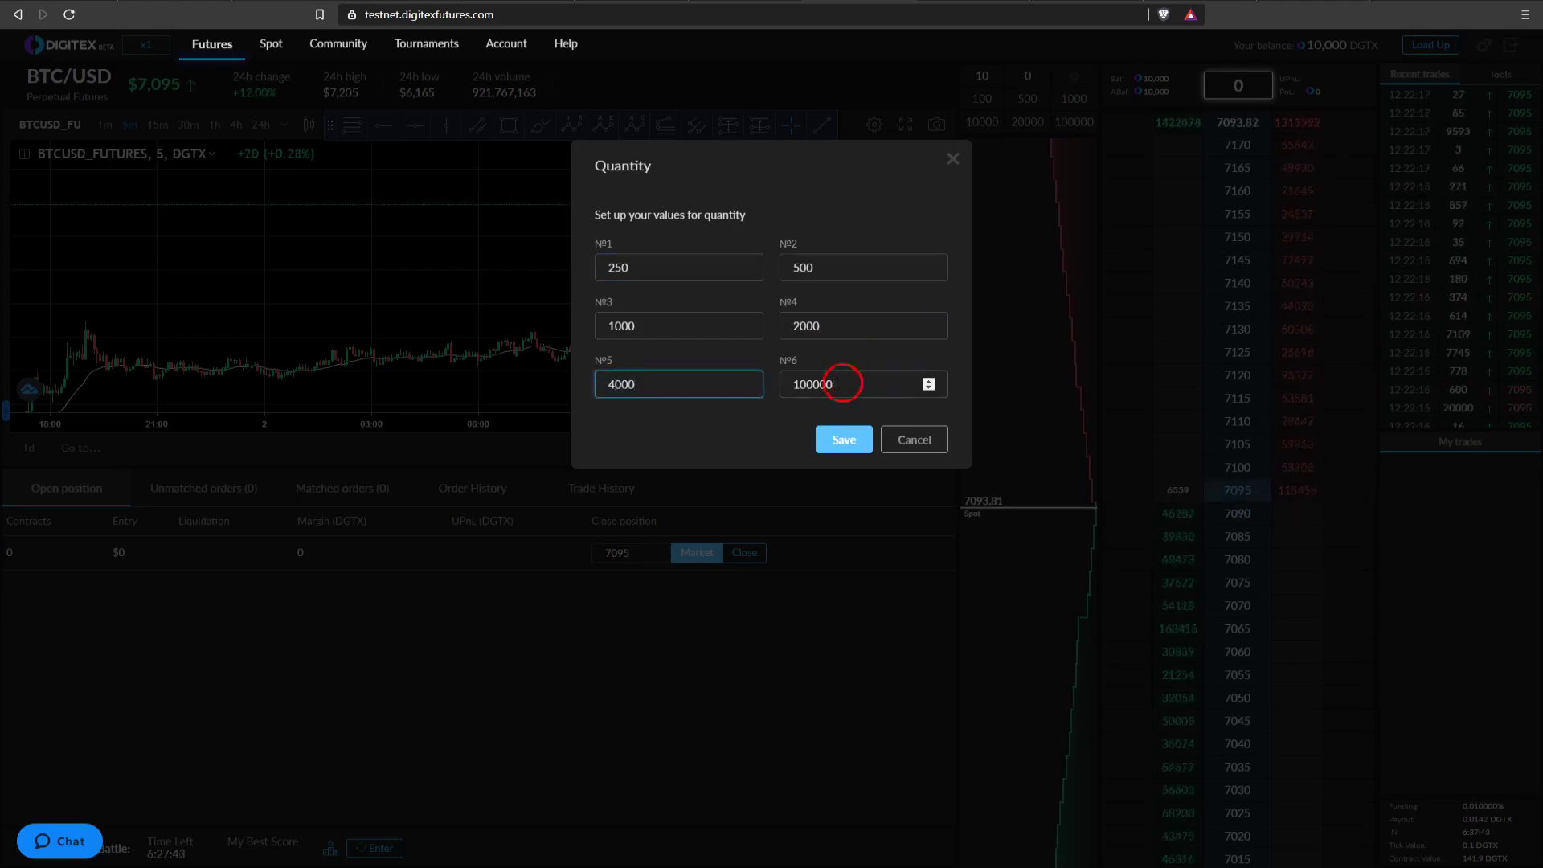
drag(842, 383, 768, 384)
text(110)
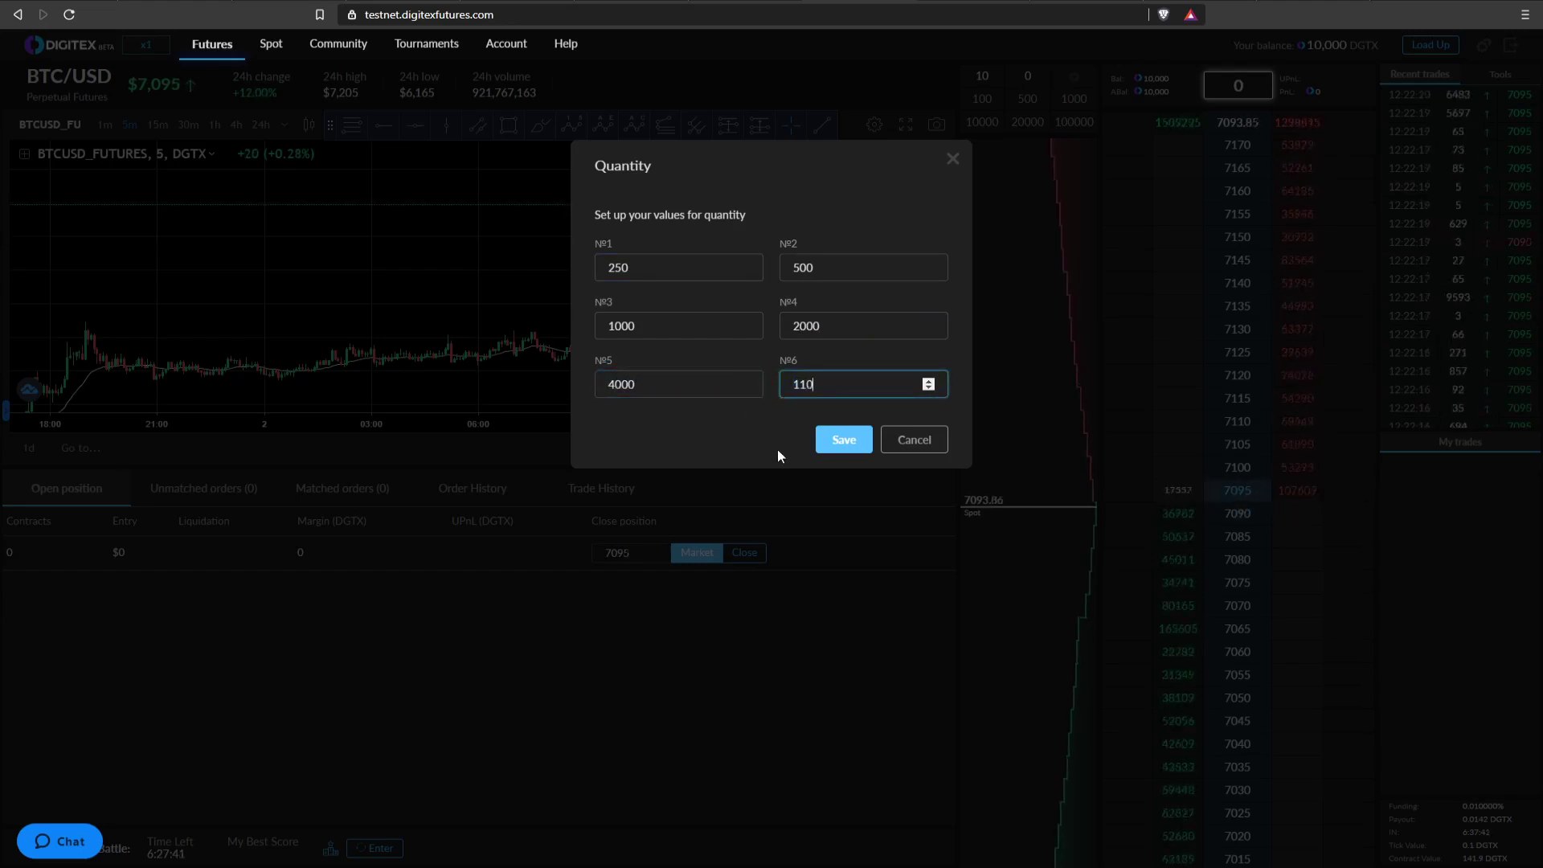
key(BackSpace)
key(BackSpace)
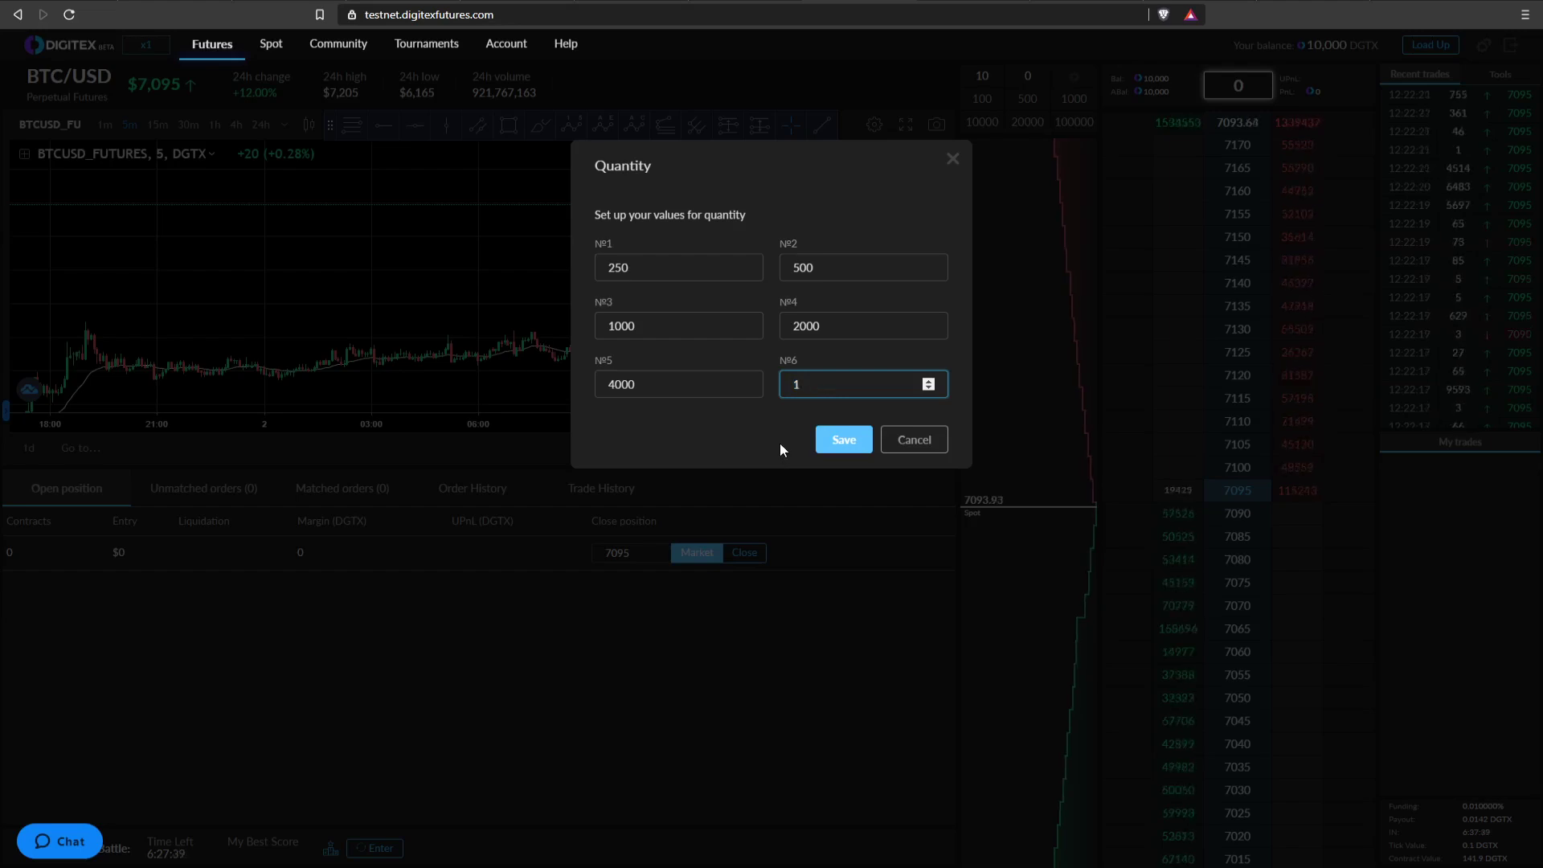
text(0000)
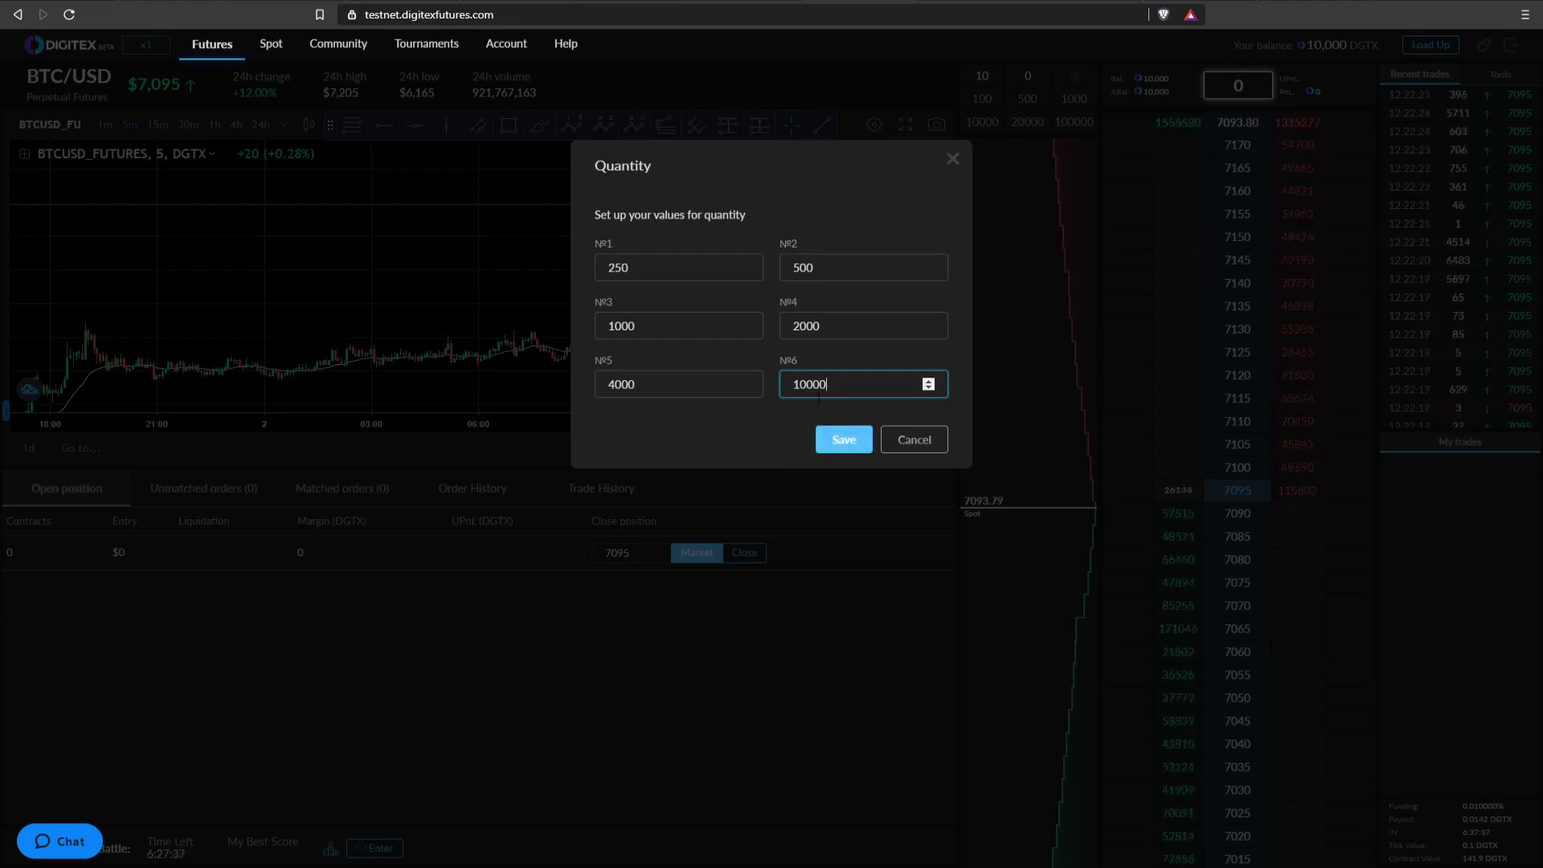
click(845, 439)
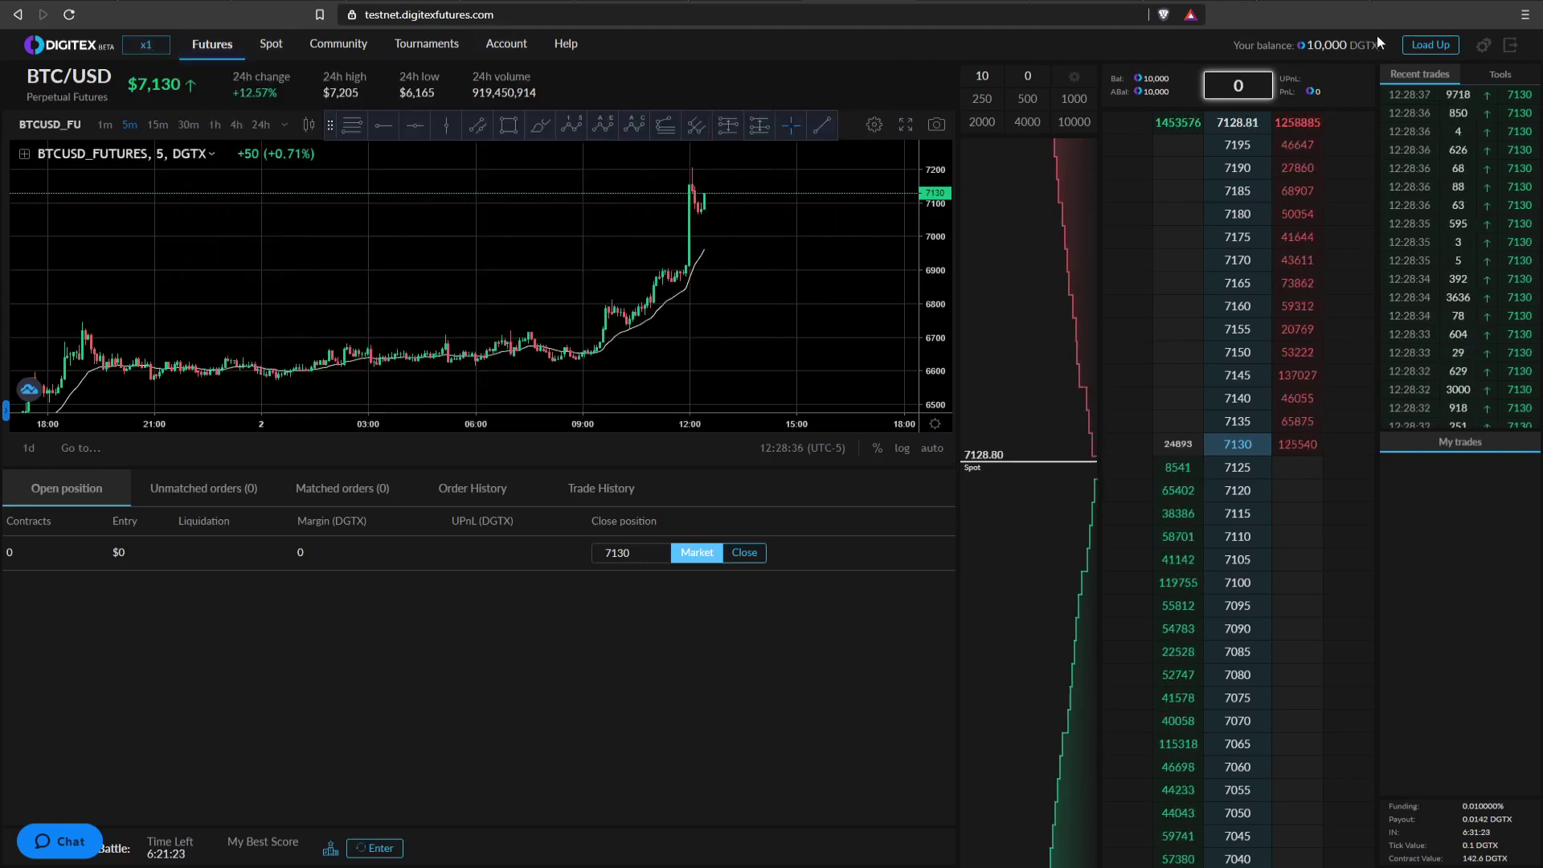
Step: Pick the 1000 preset and try buying at 7130, which fails for insufficient balance
click(1076, 100)
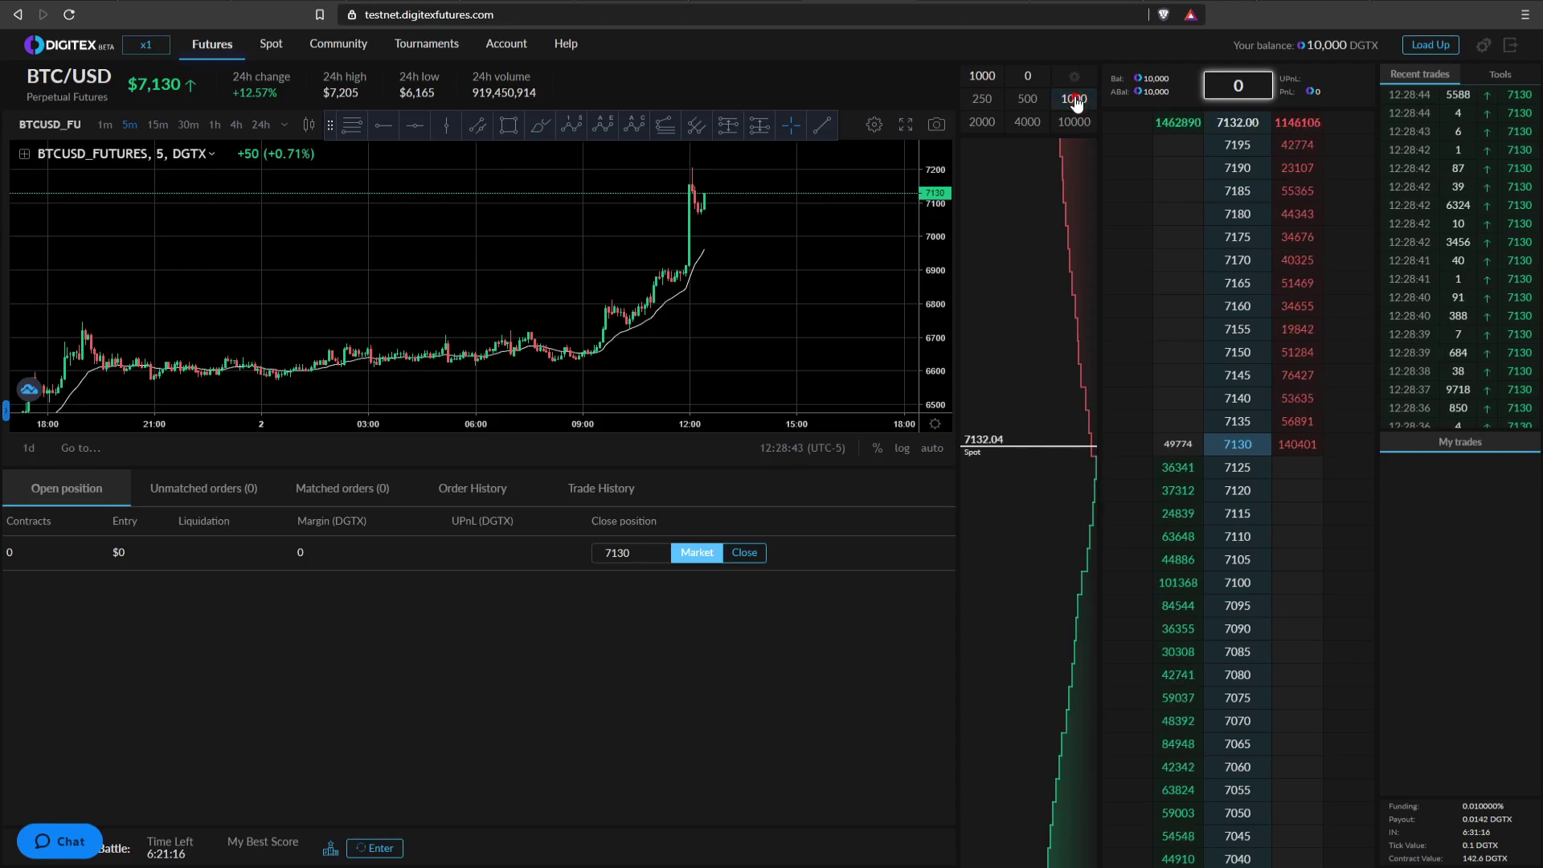
click(1185, 446)
click(1186, 447)
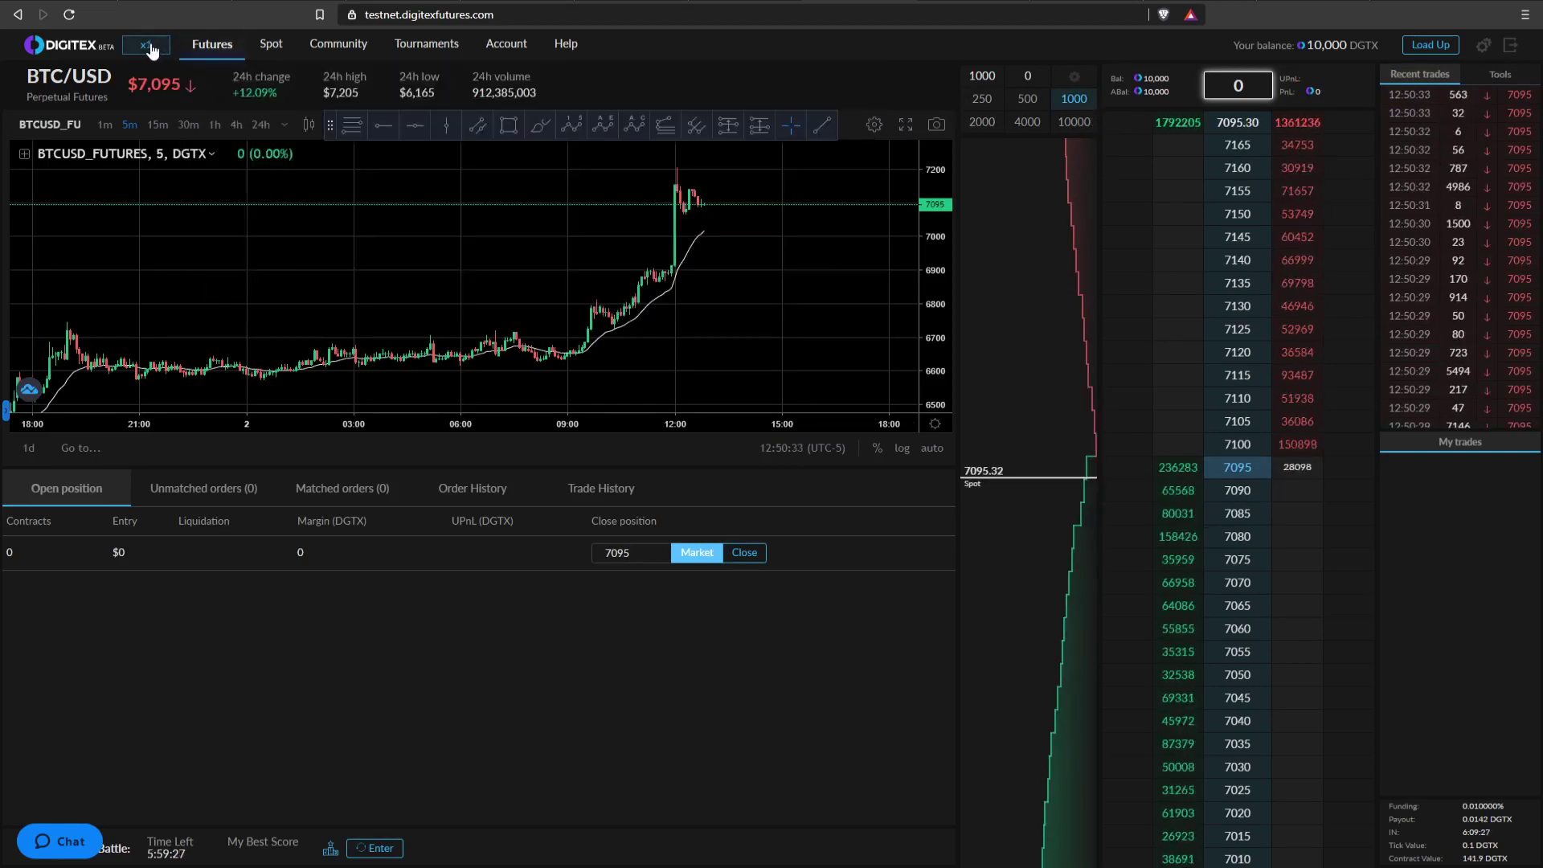
Step: Open Adjust Leverage and move the slider to 100x, estimating a 7,042-contract maximum
click(146, 45)
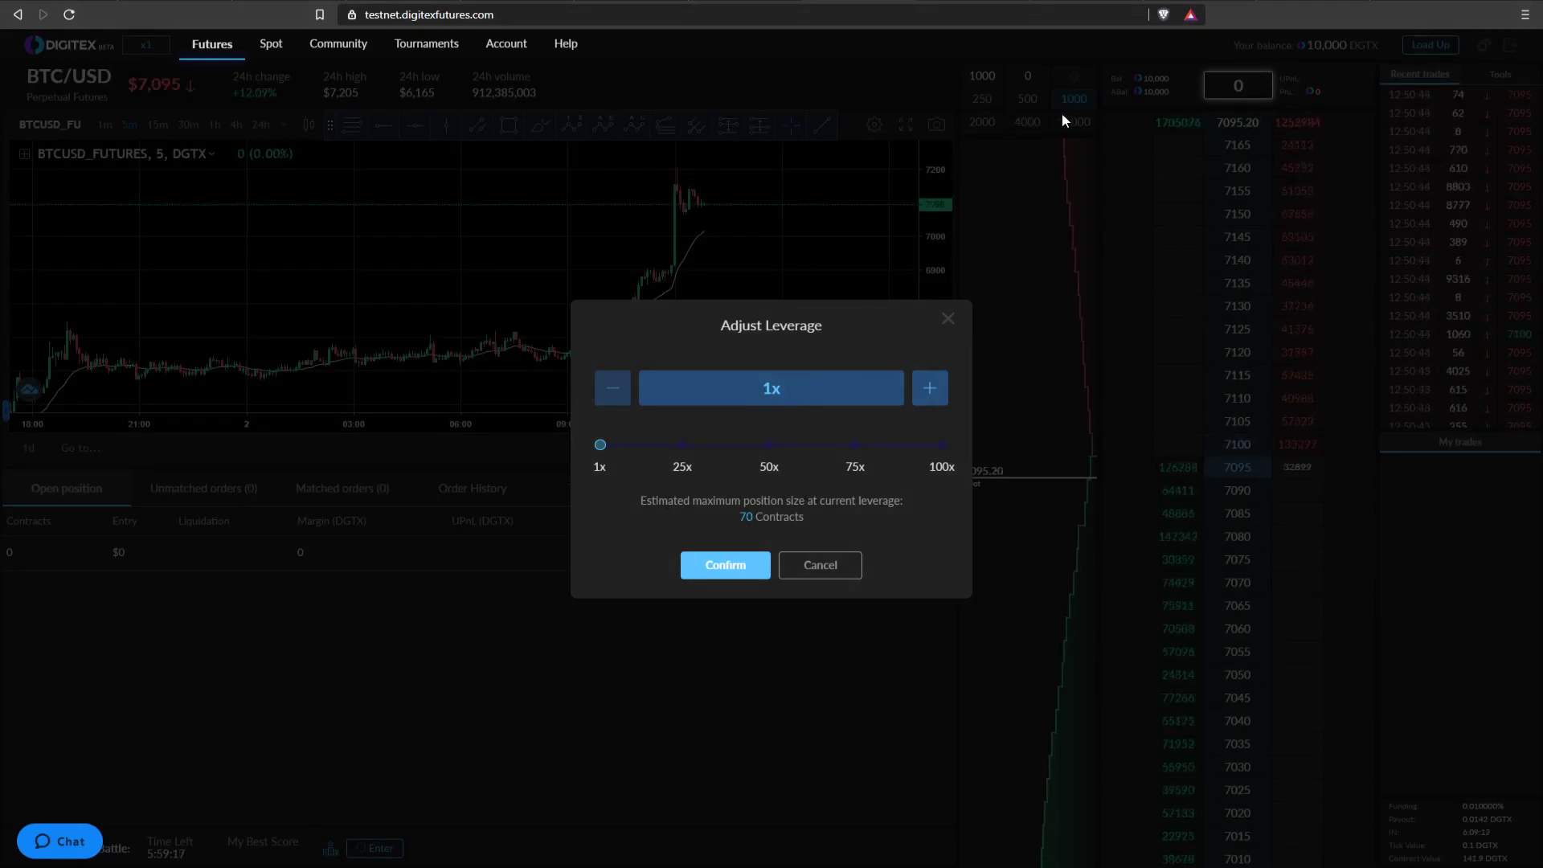
click(943, 446)
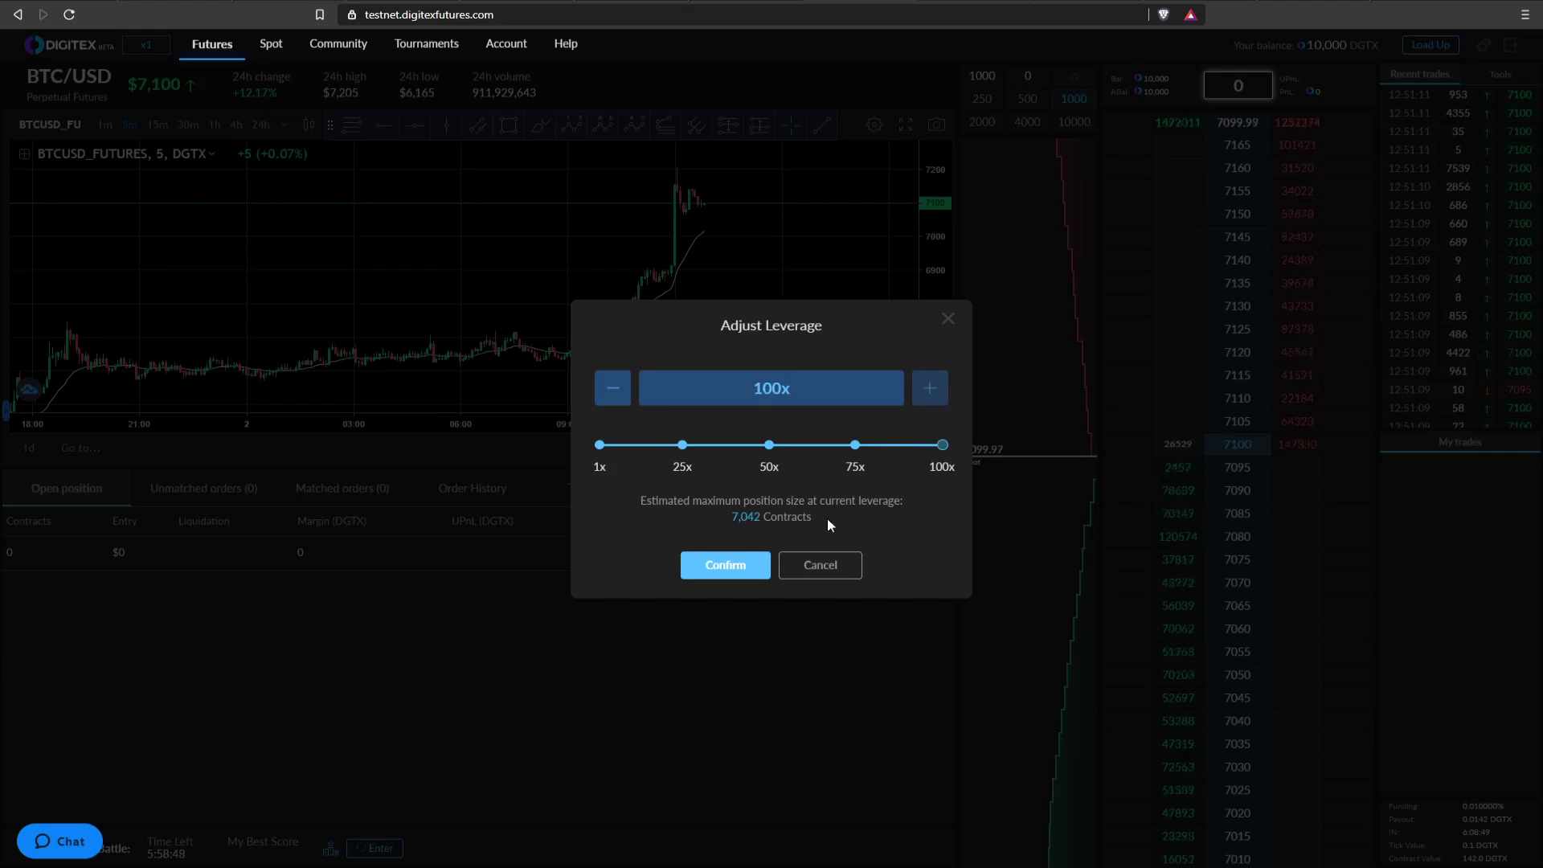
Step: Confirm 100x leverage, then change quantity preset №6 from 10000 to 7000 and save
click(749, 565)
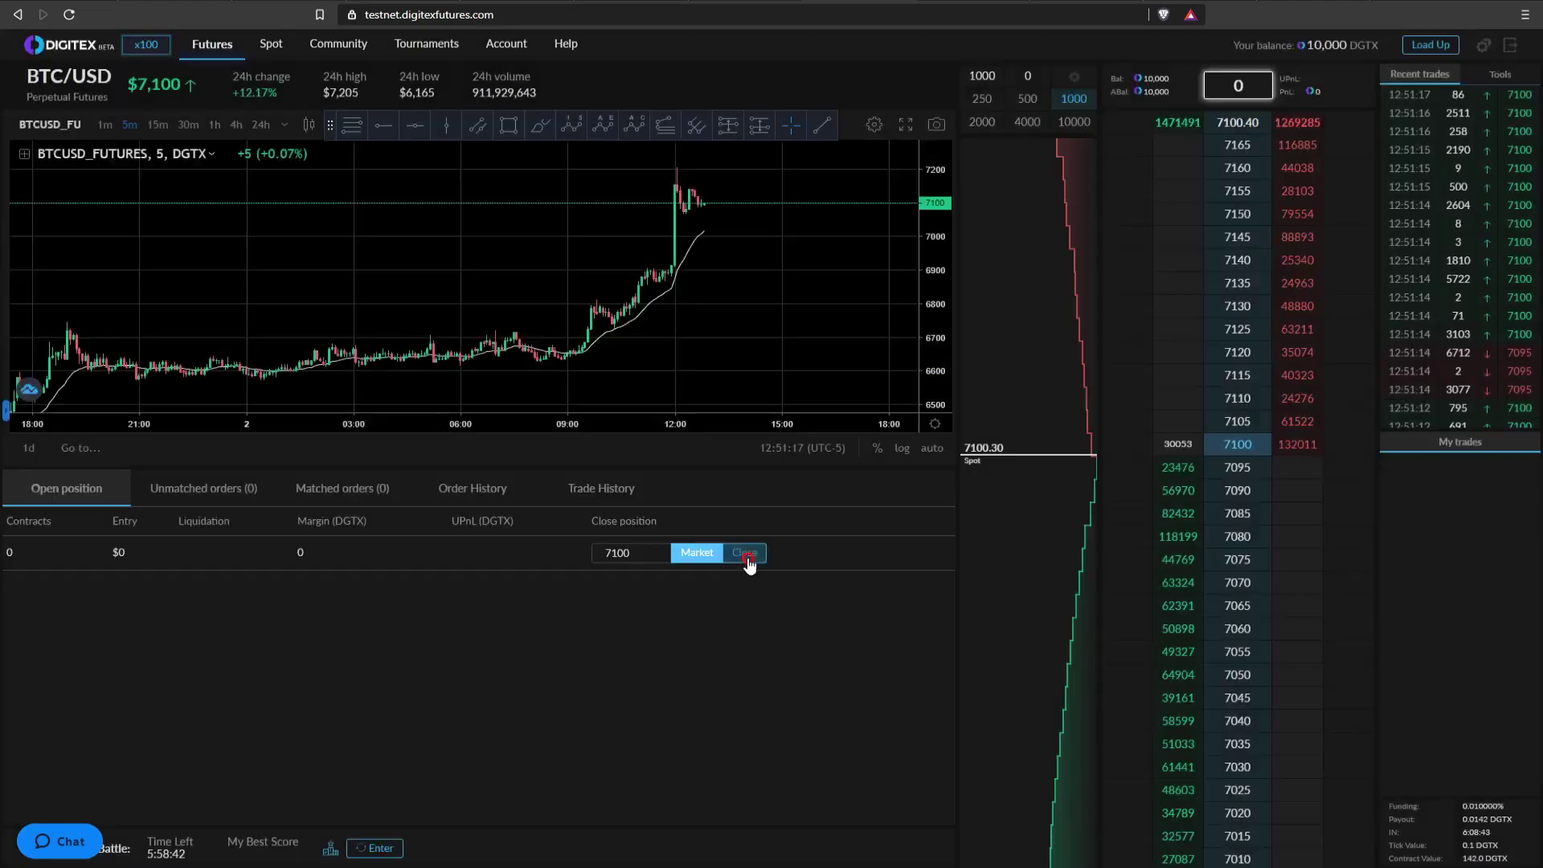
click(1074, 76)
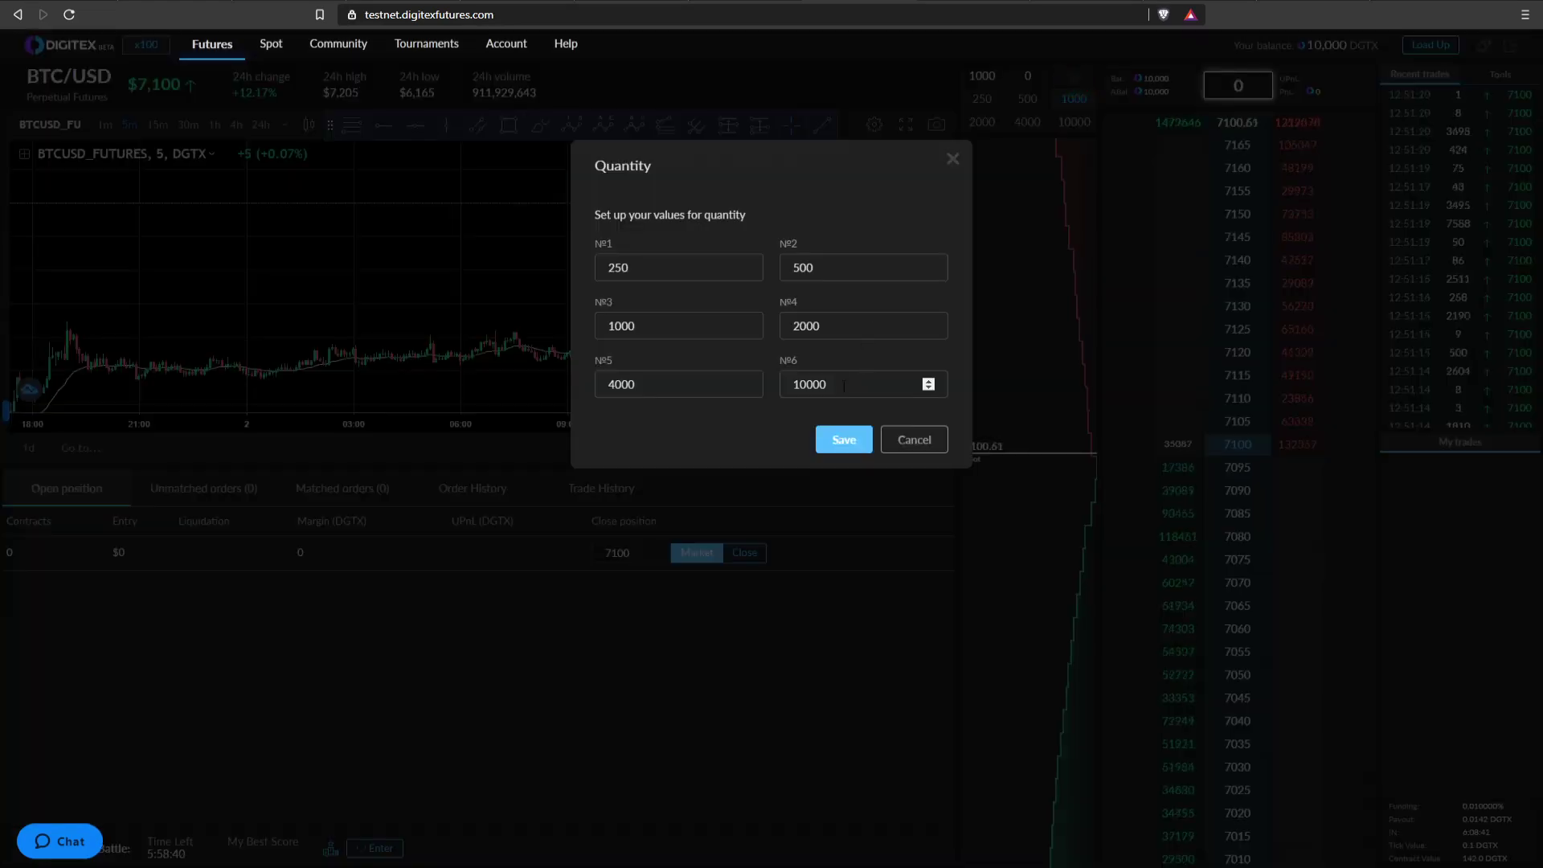
double_click(844, 386)
text(70)
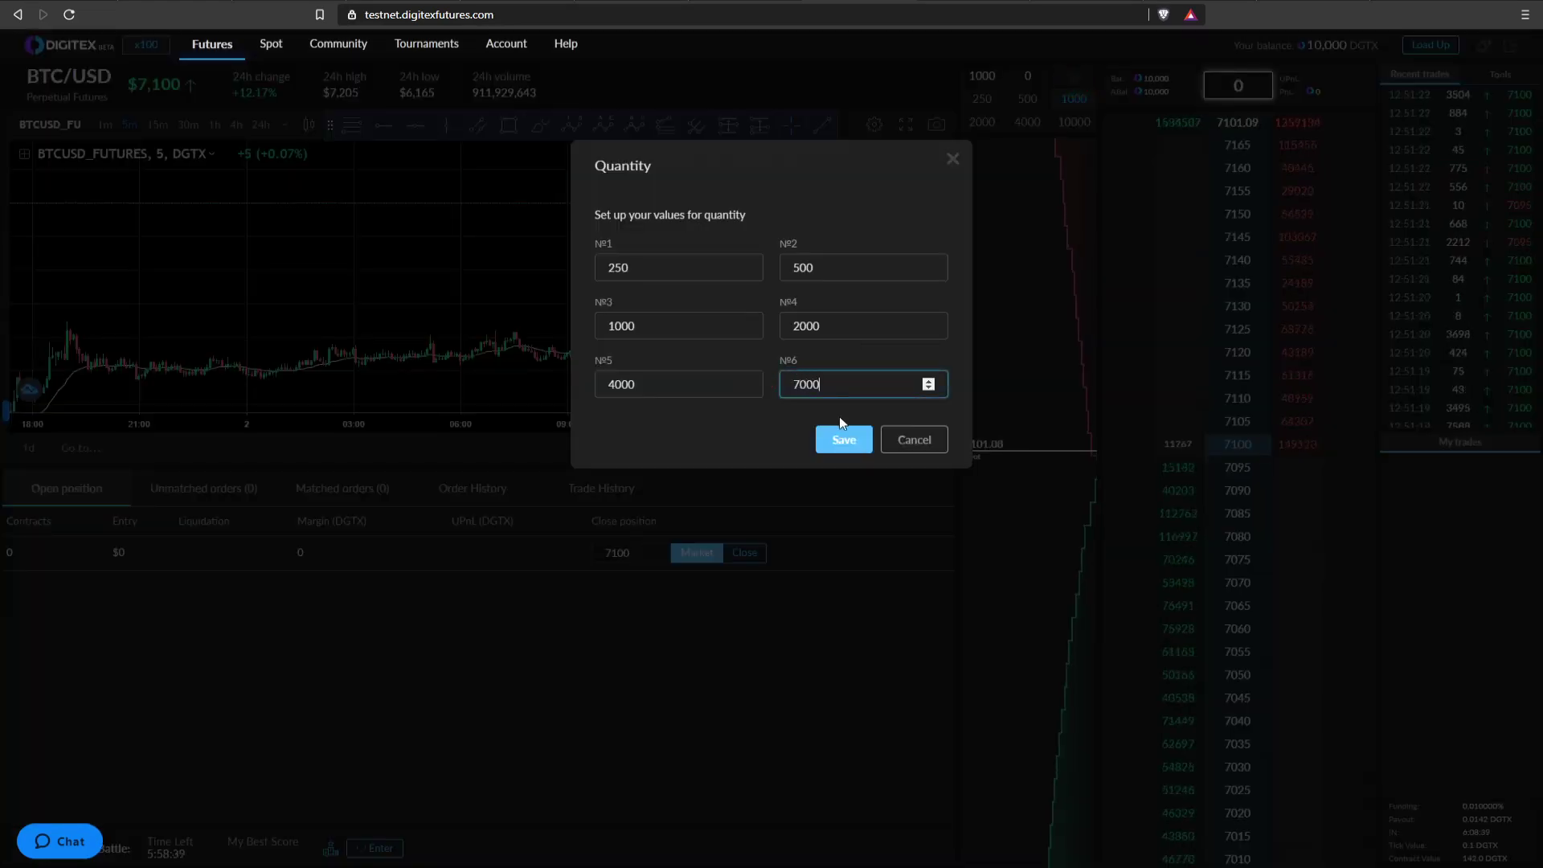
click(842, 419)
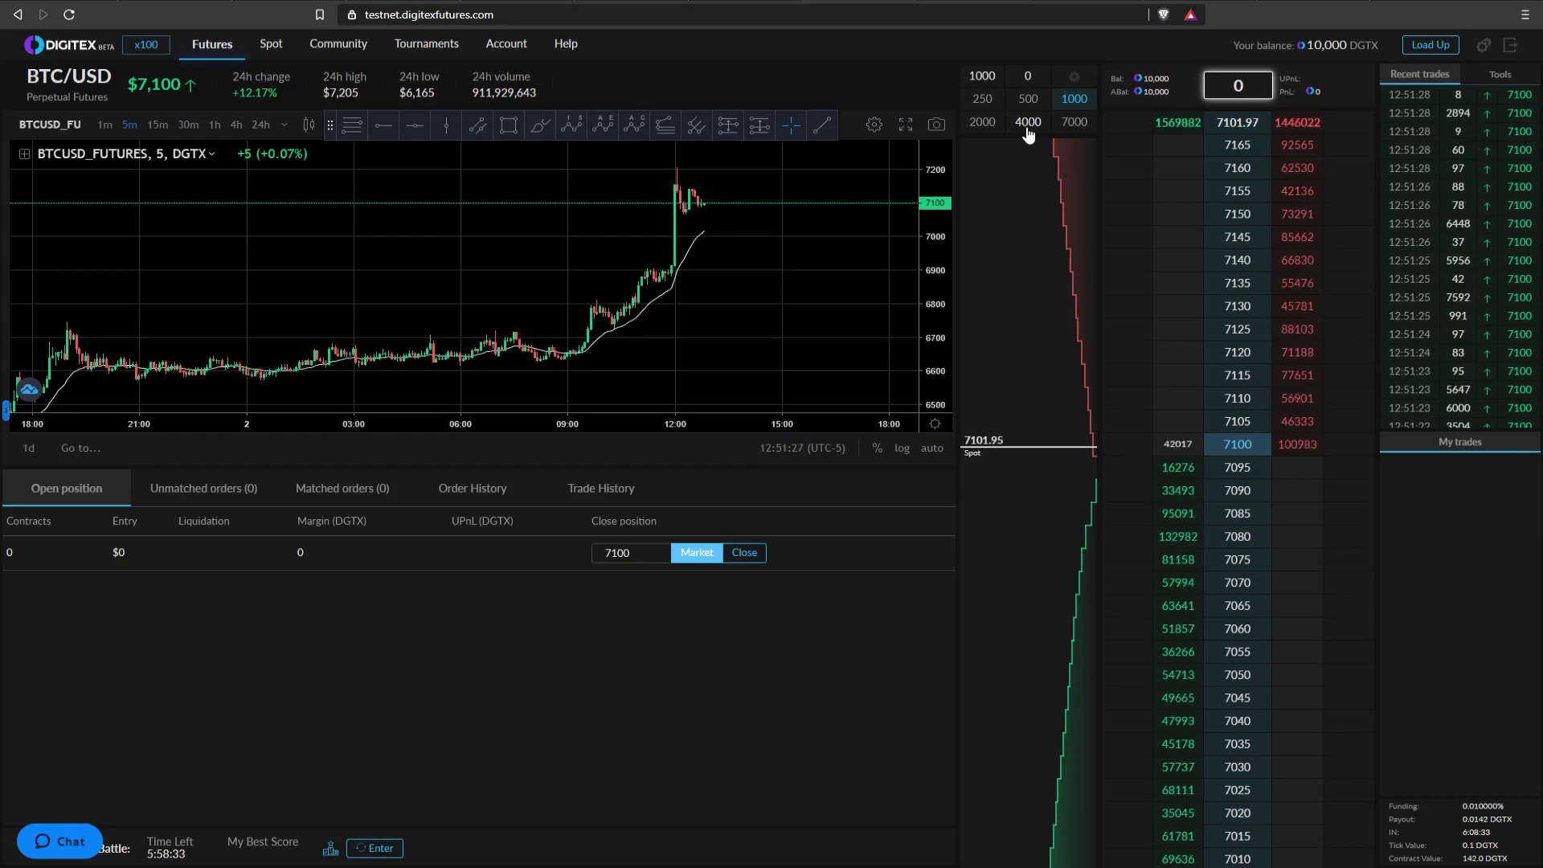
click(135, 44)
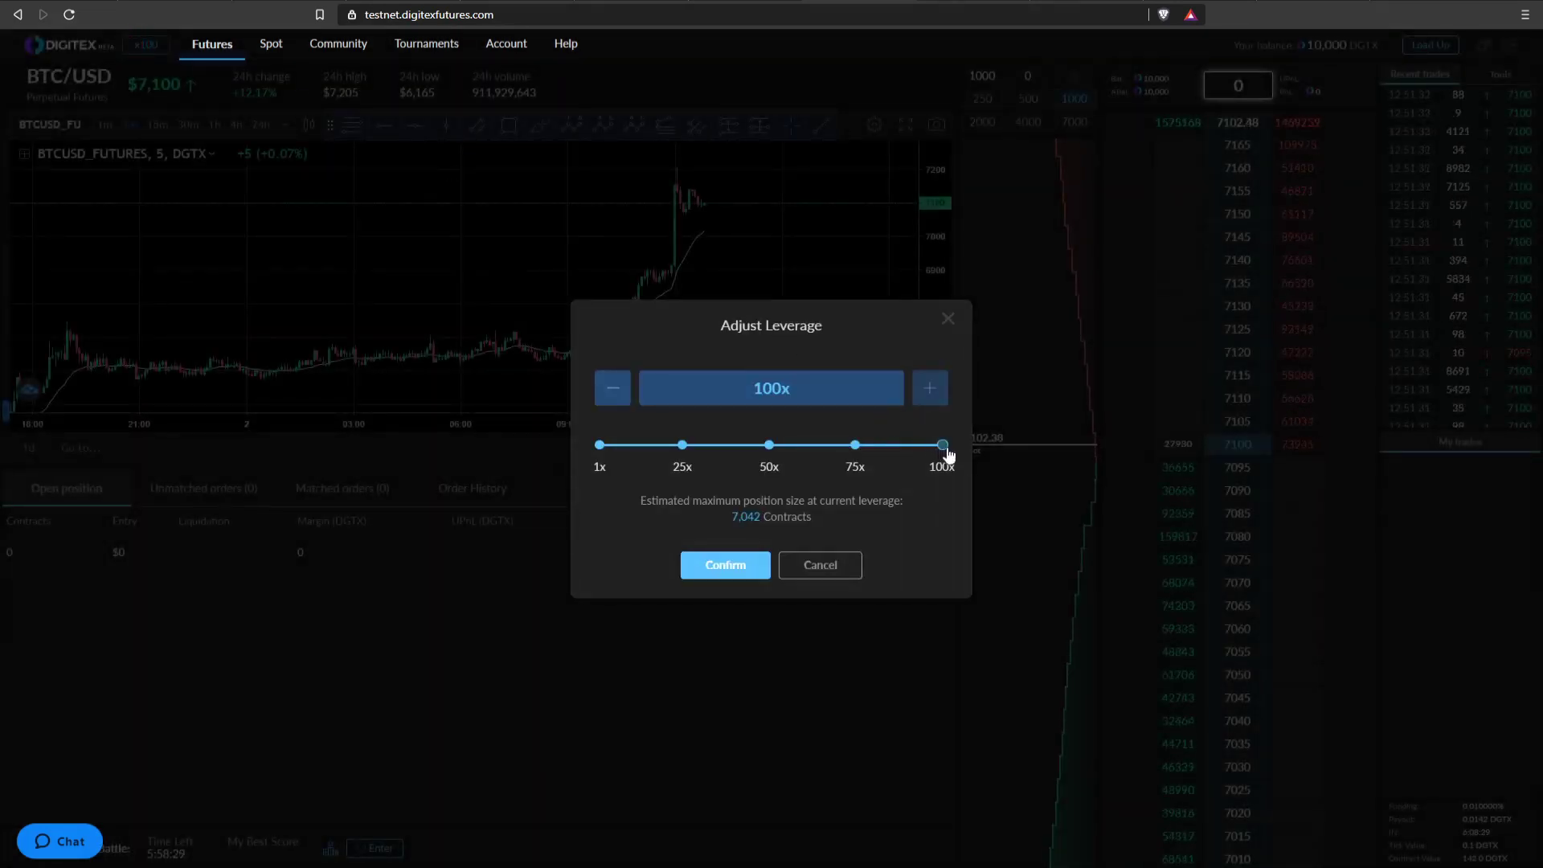
click(759, 566)
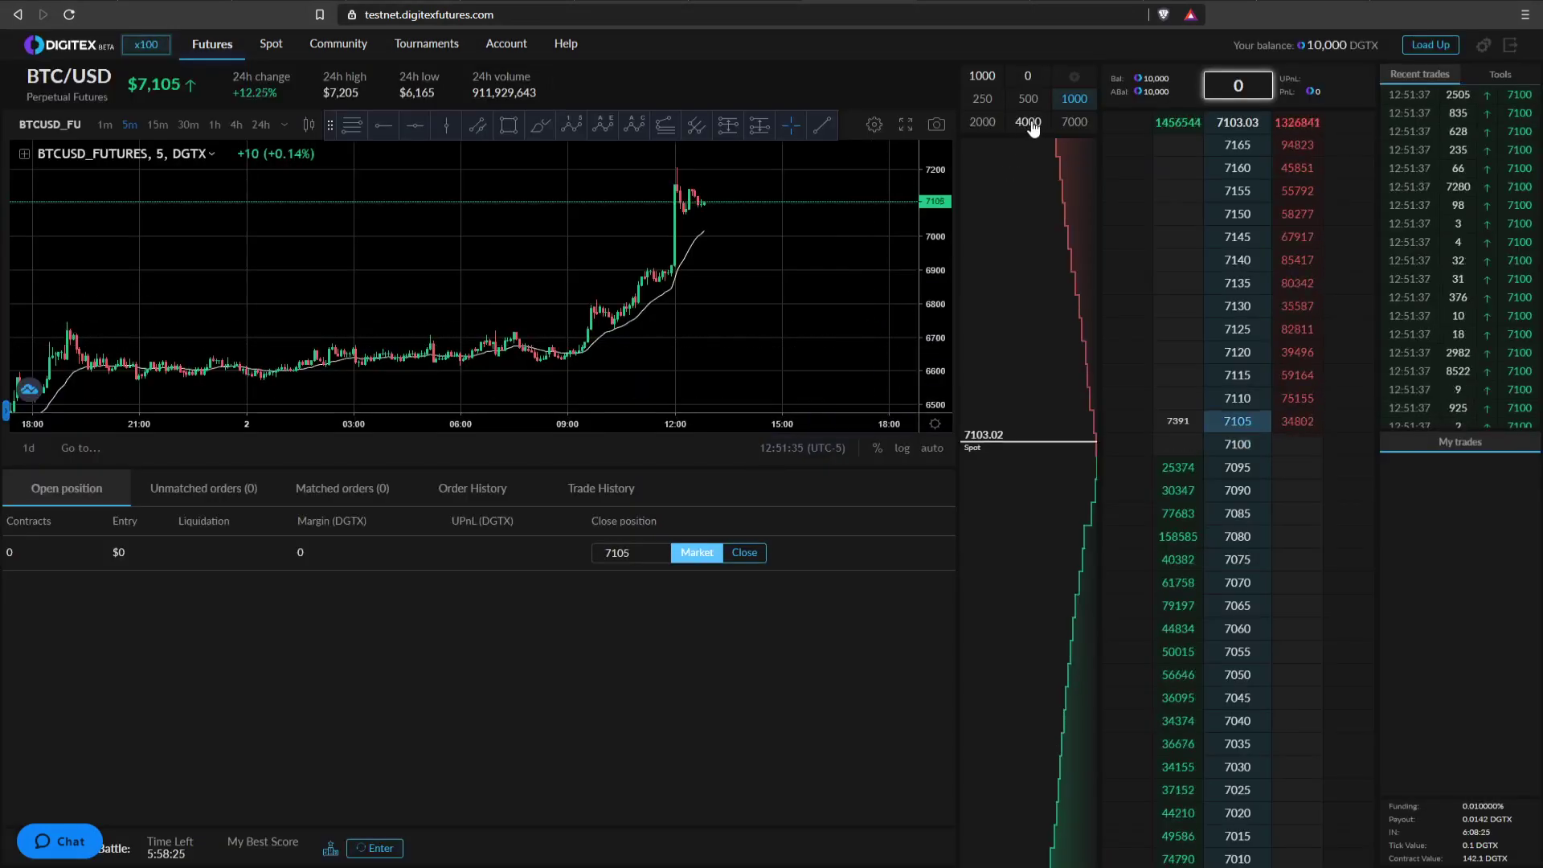
click(143, 45)
drag(942, 447, 800, 451)
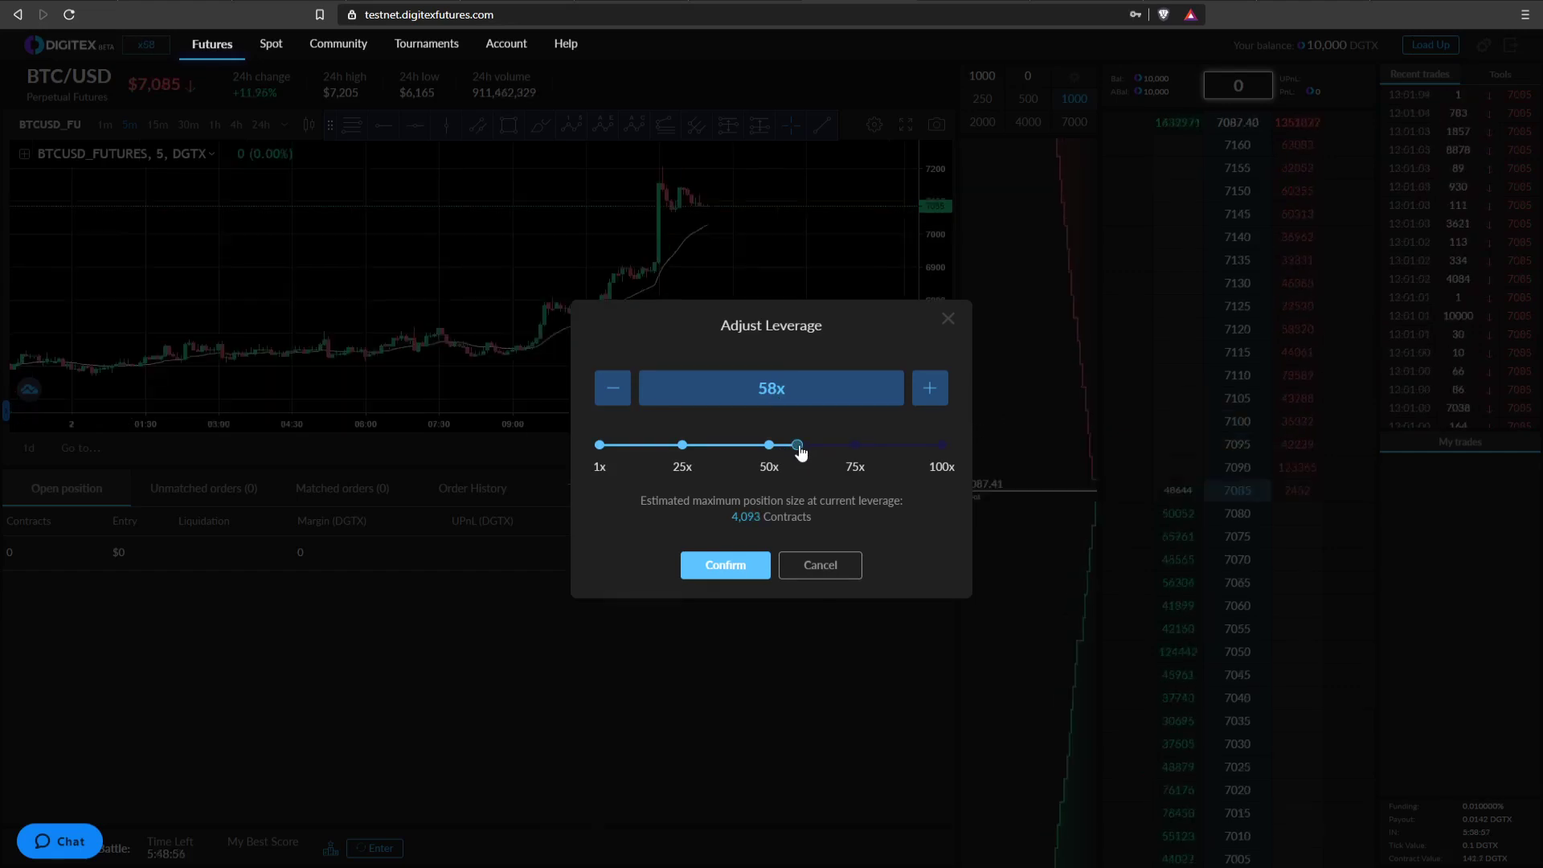
click(798, 447)
drag(798, 447, 942, 447)
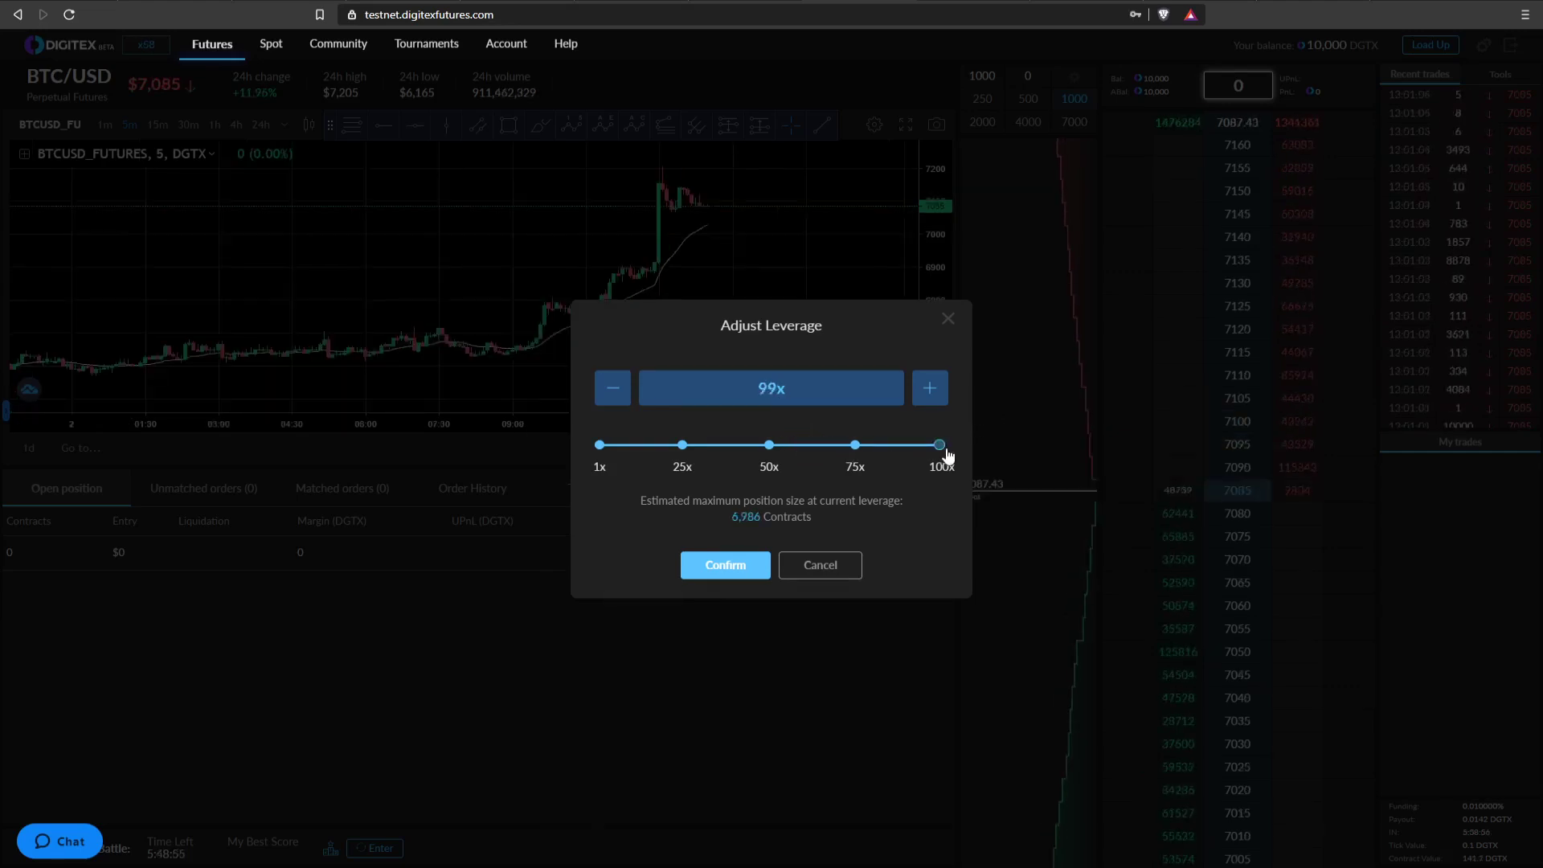
click(738, 567)
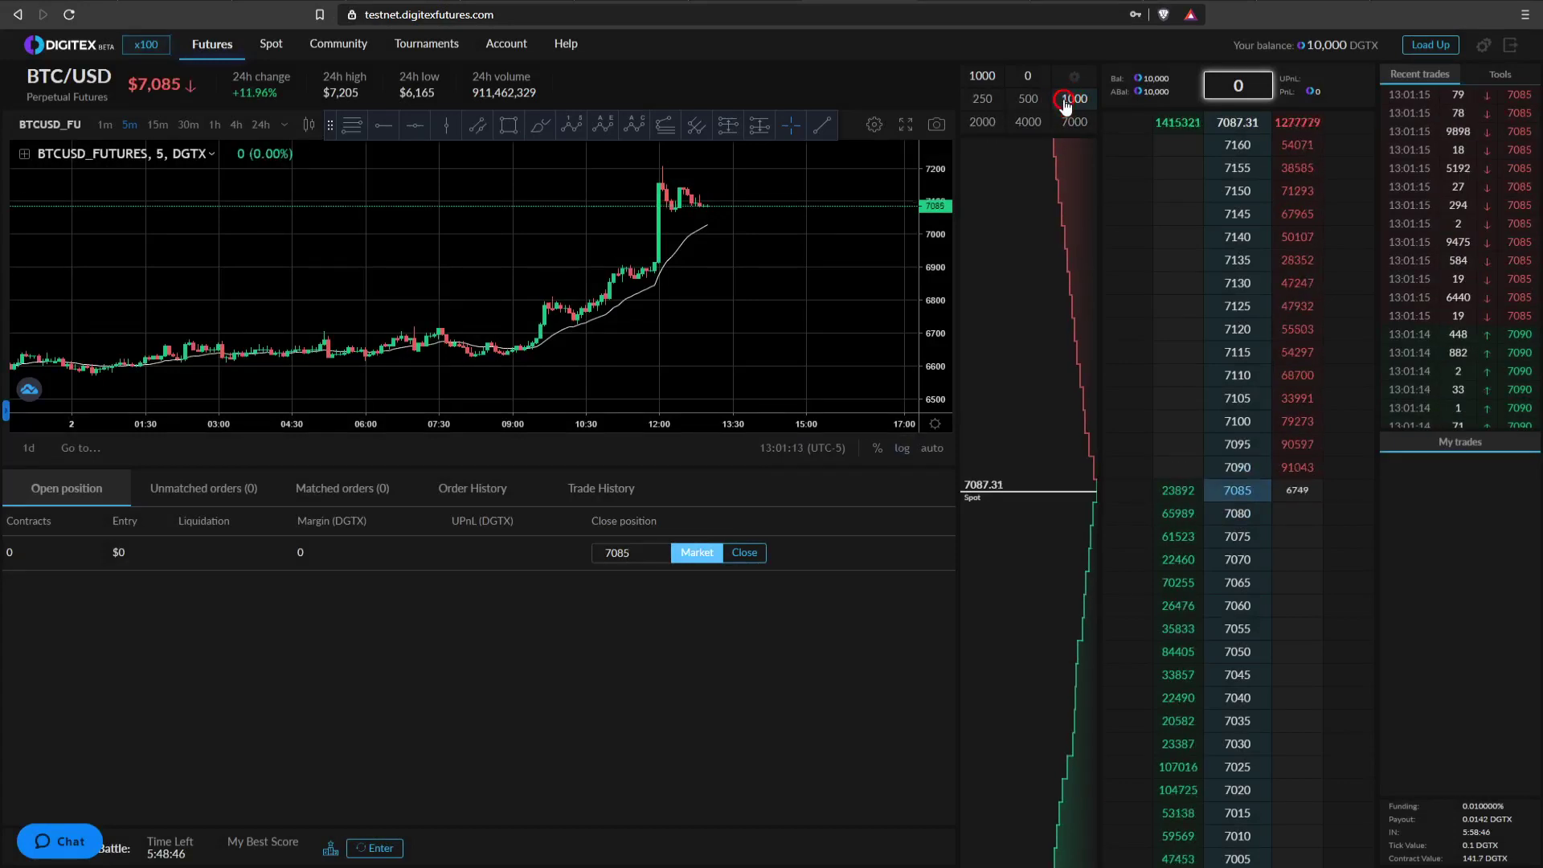
Step: Buy 1000 BTC/USD contracts at 7,090, then sell at 7,080 to close the long
click(1187, 471)
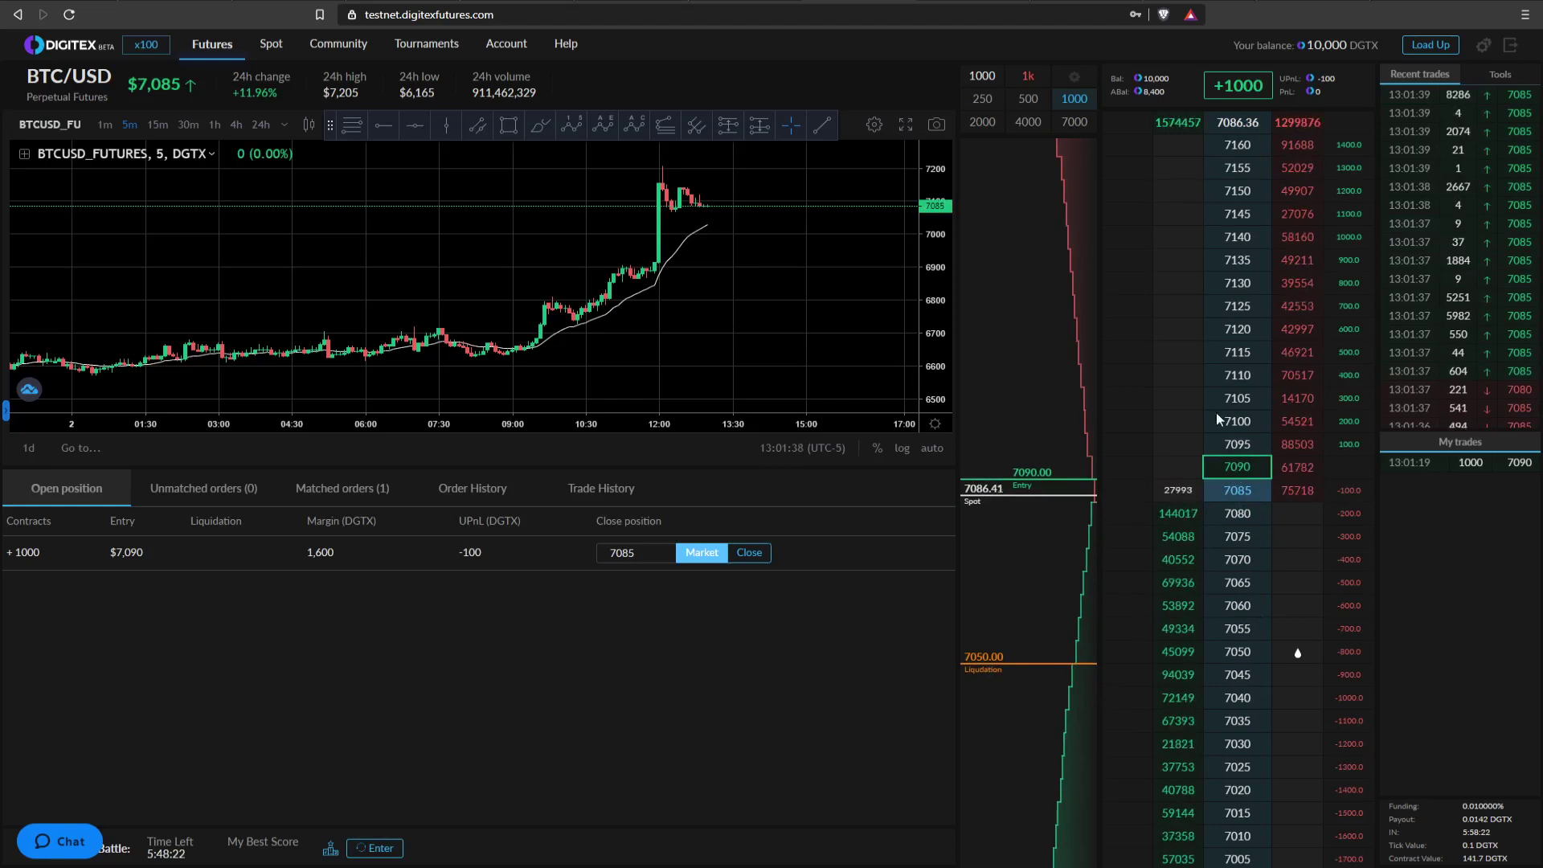
mouse_move(224, 46)
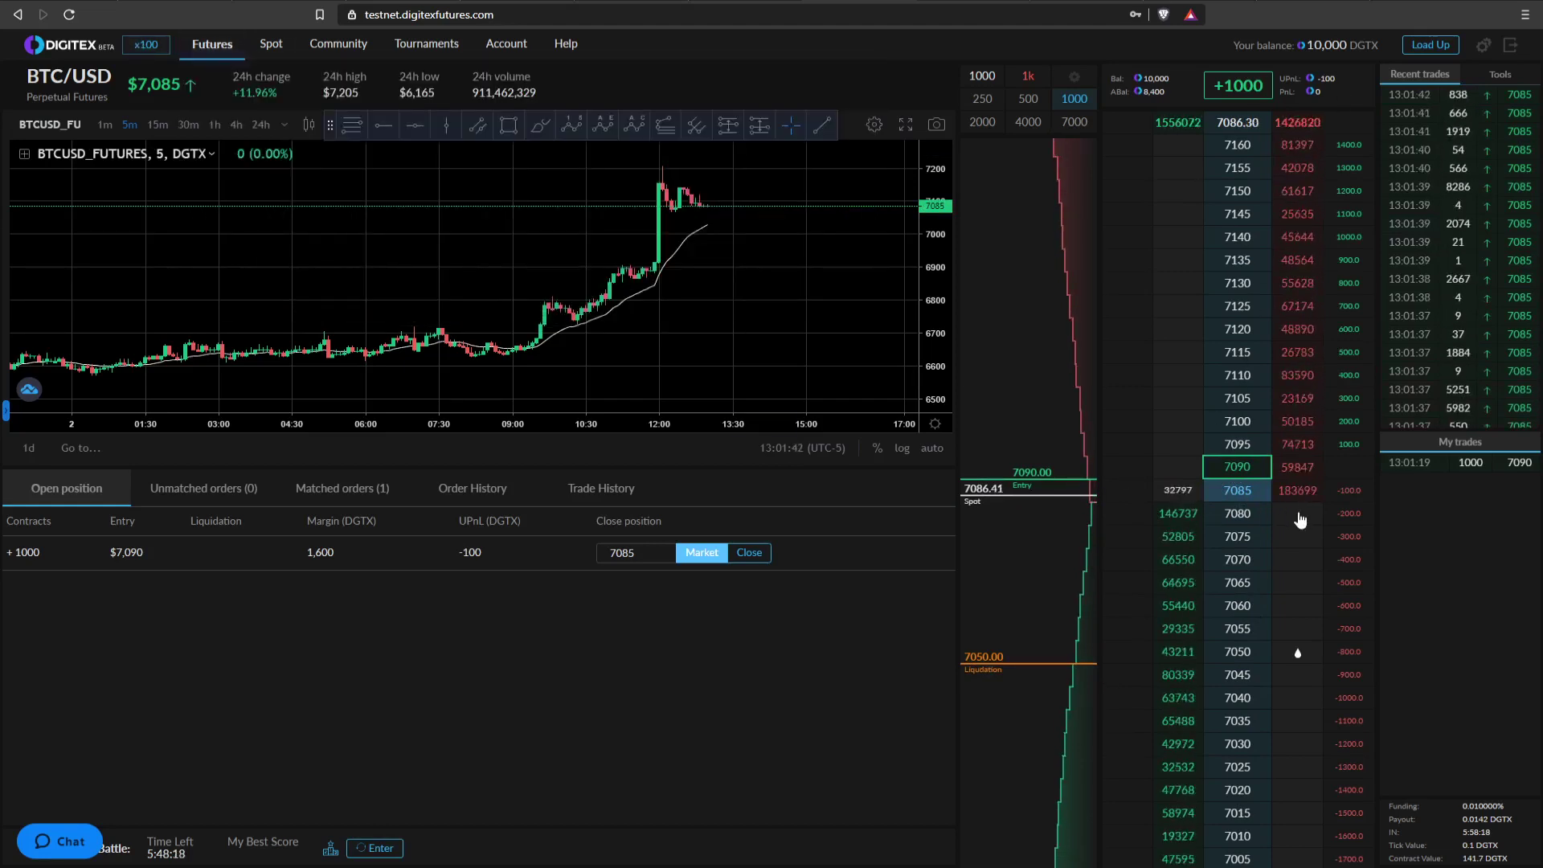
click(1300, 518)
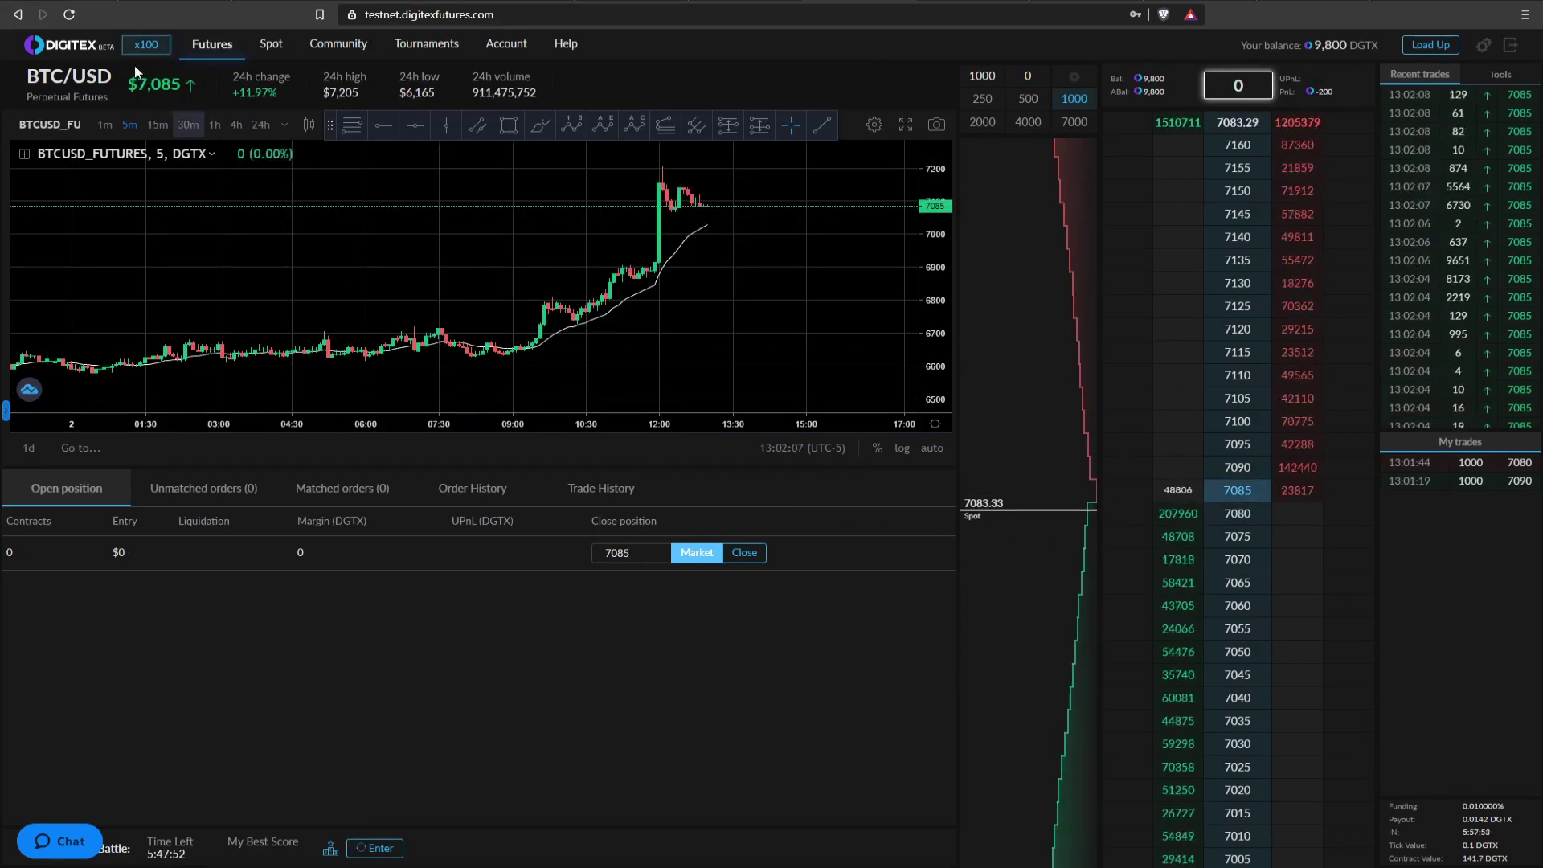
Step: Drag the leverage slider down from x100 to 58x and confirm it
click(146, 47)
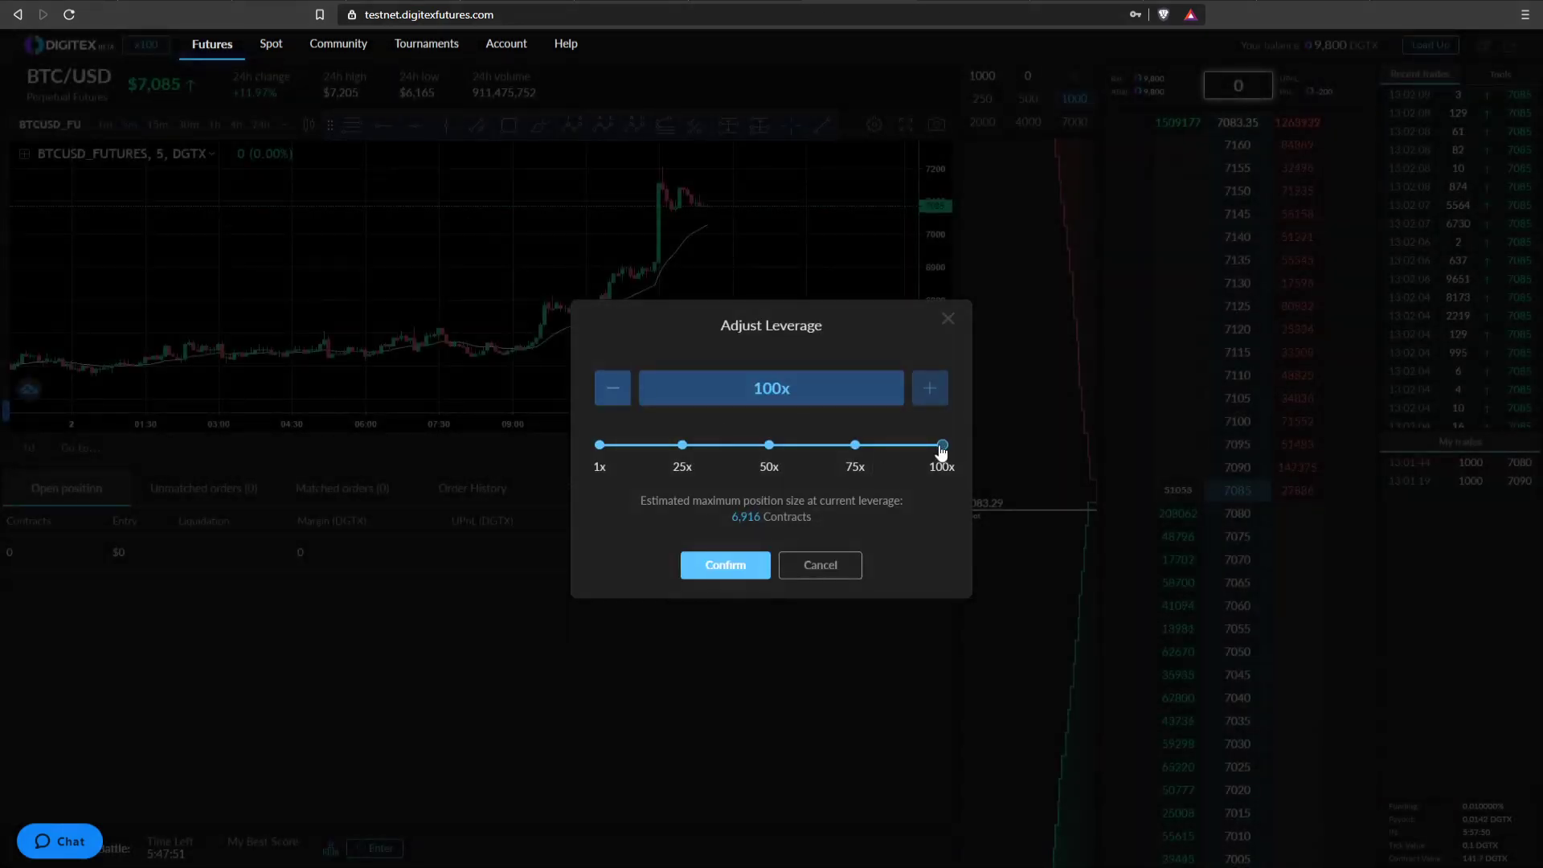
drag(942, 446, 903, 448)
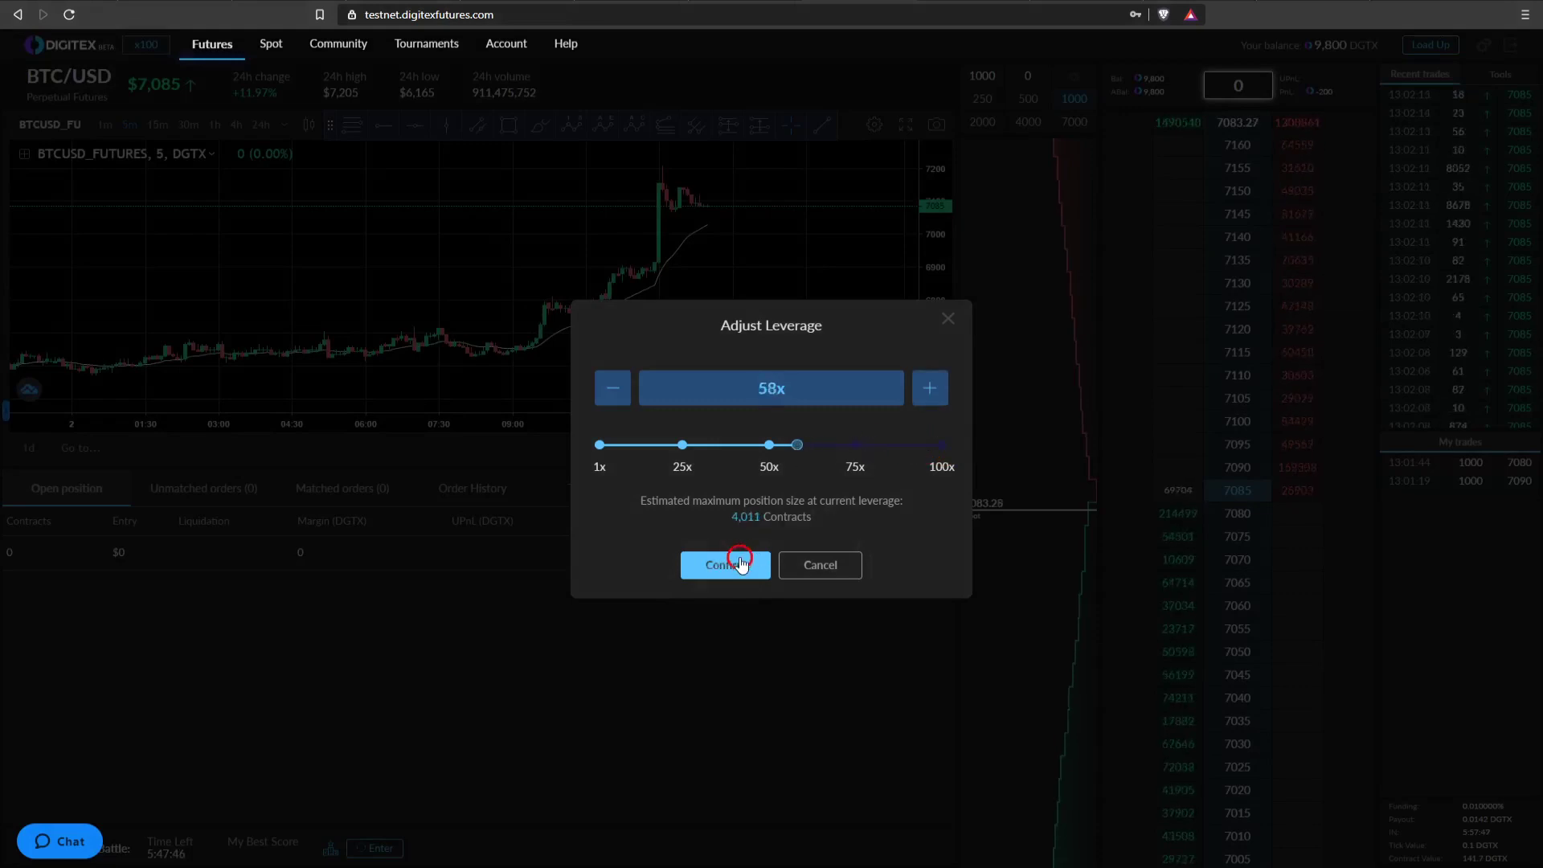
click(740, 561)
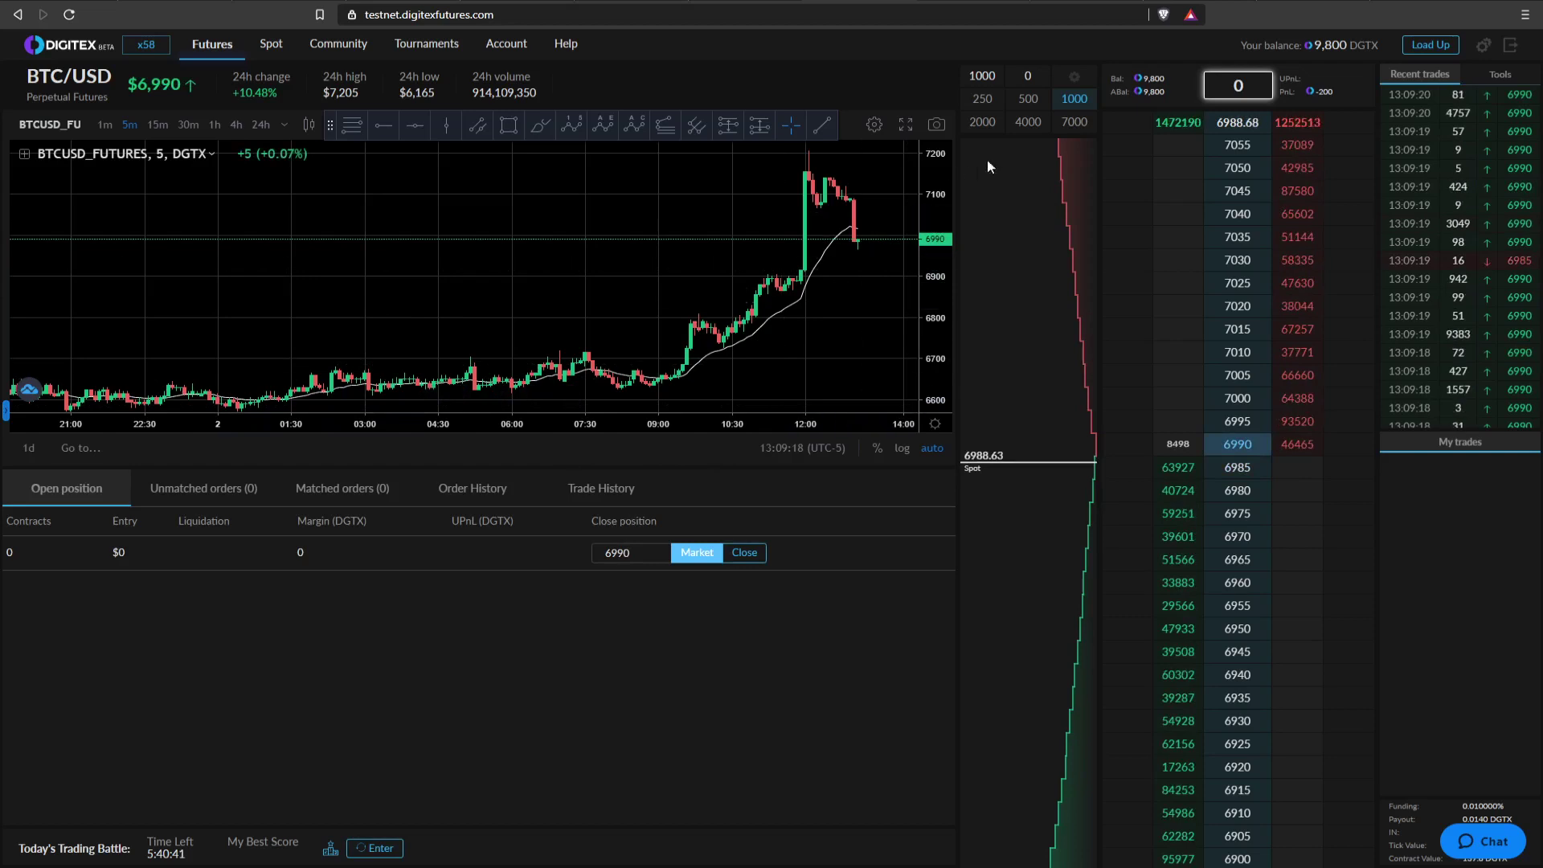
Step: With the 1000 preset, buy at 6,990 (liquidation 6,925), then sell to close the position
click(1076, 100)
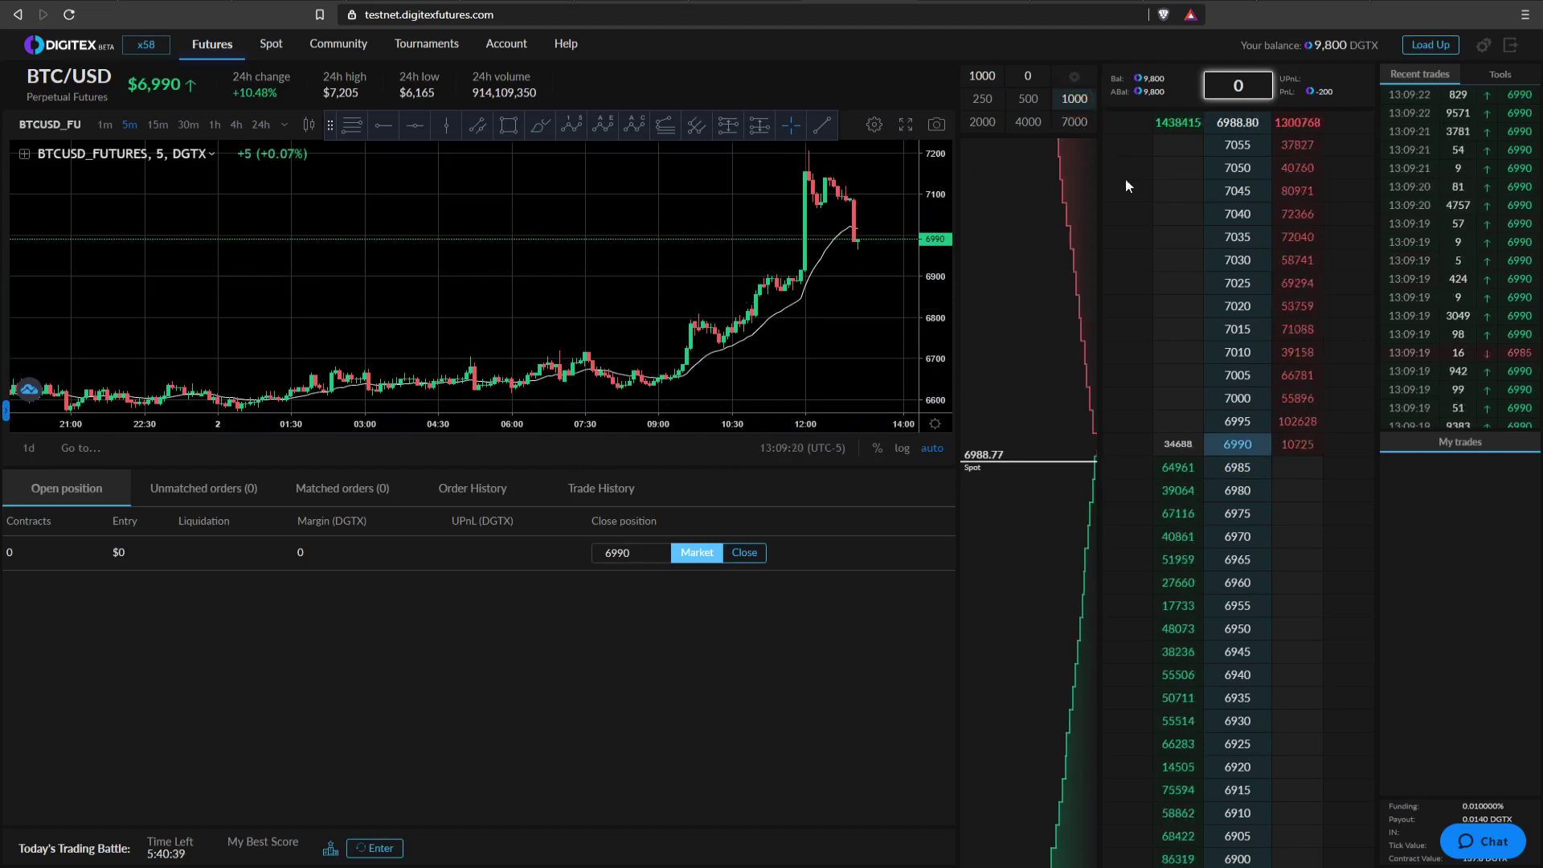
click(1186, 448)
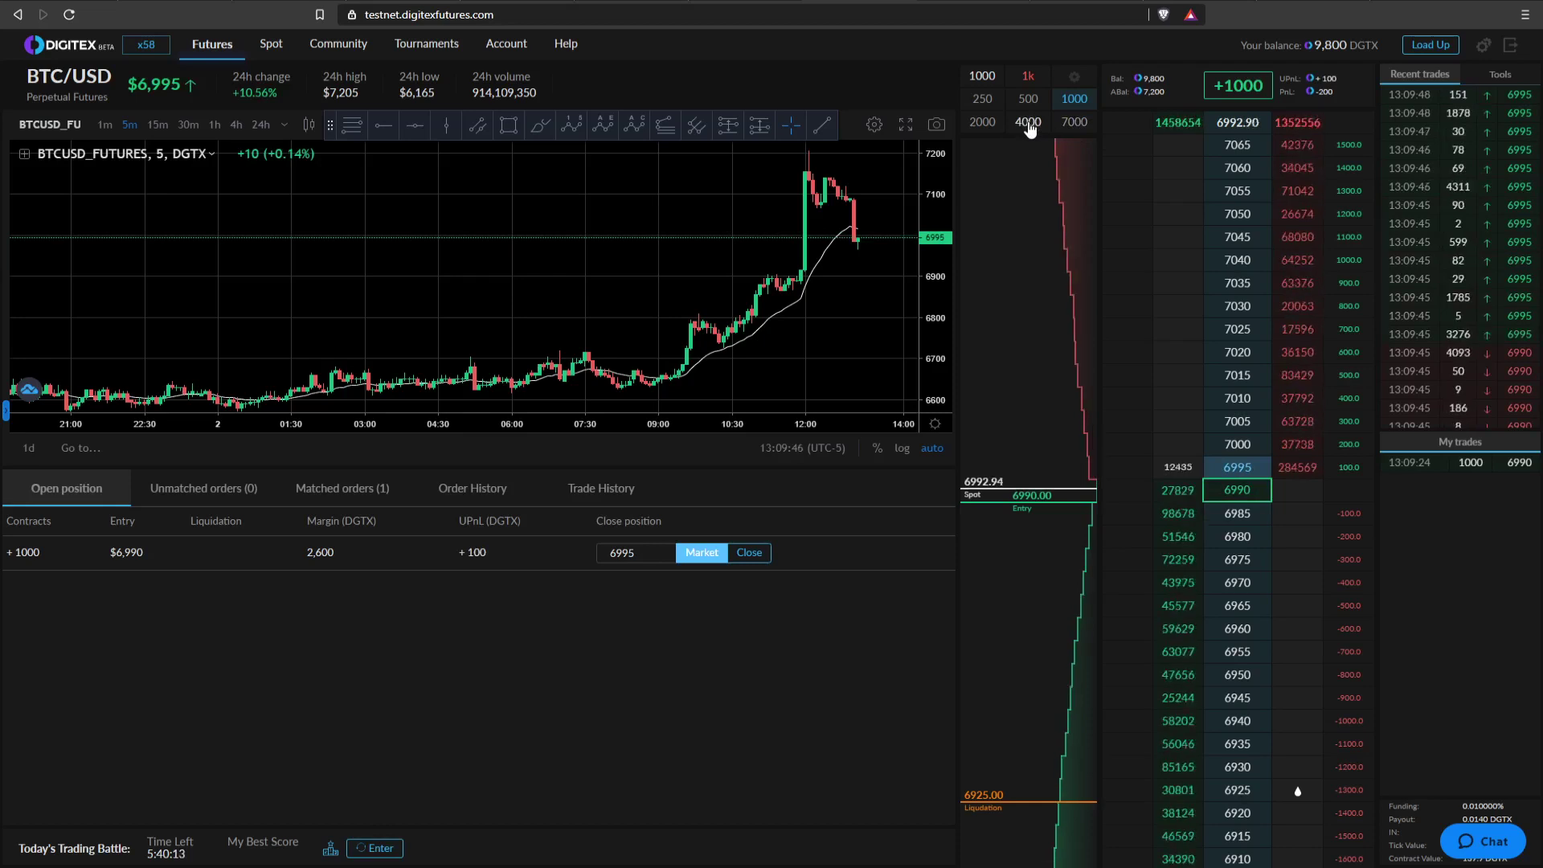
click(1300, 491)
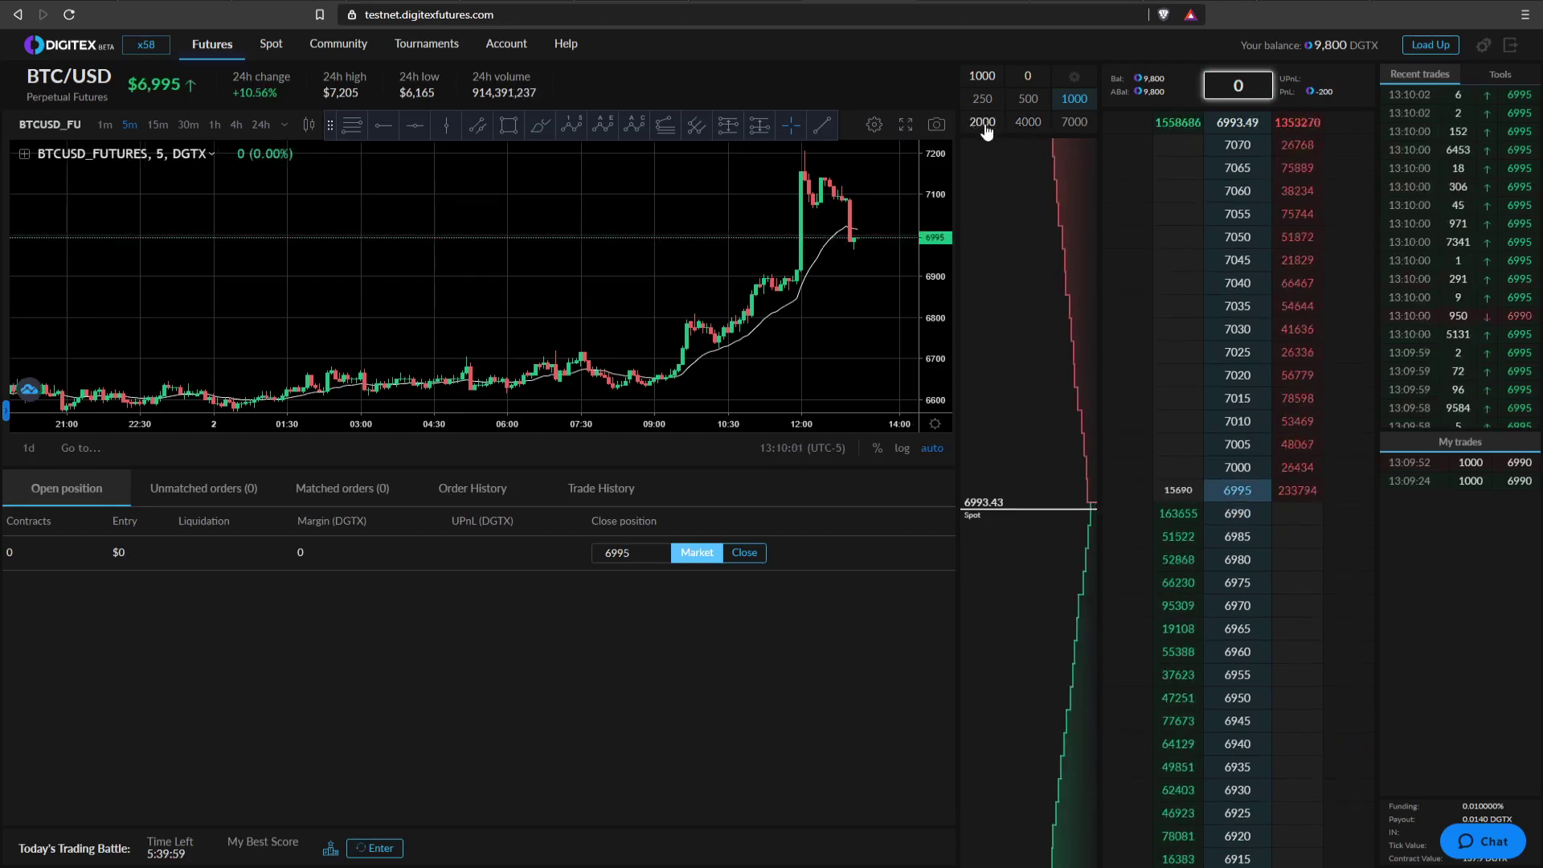
Step: Drag the leverage slider down from x58 to 29x and confirm it
click(153, 41)
drag(798, 452, 778, 452)
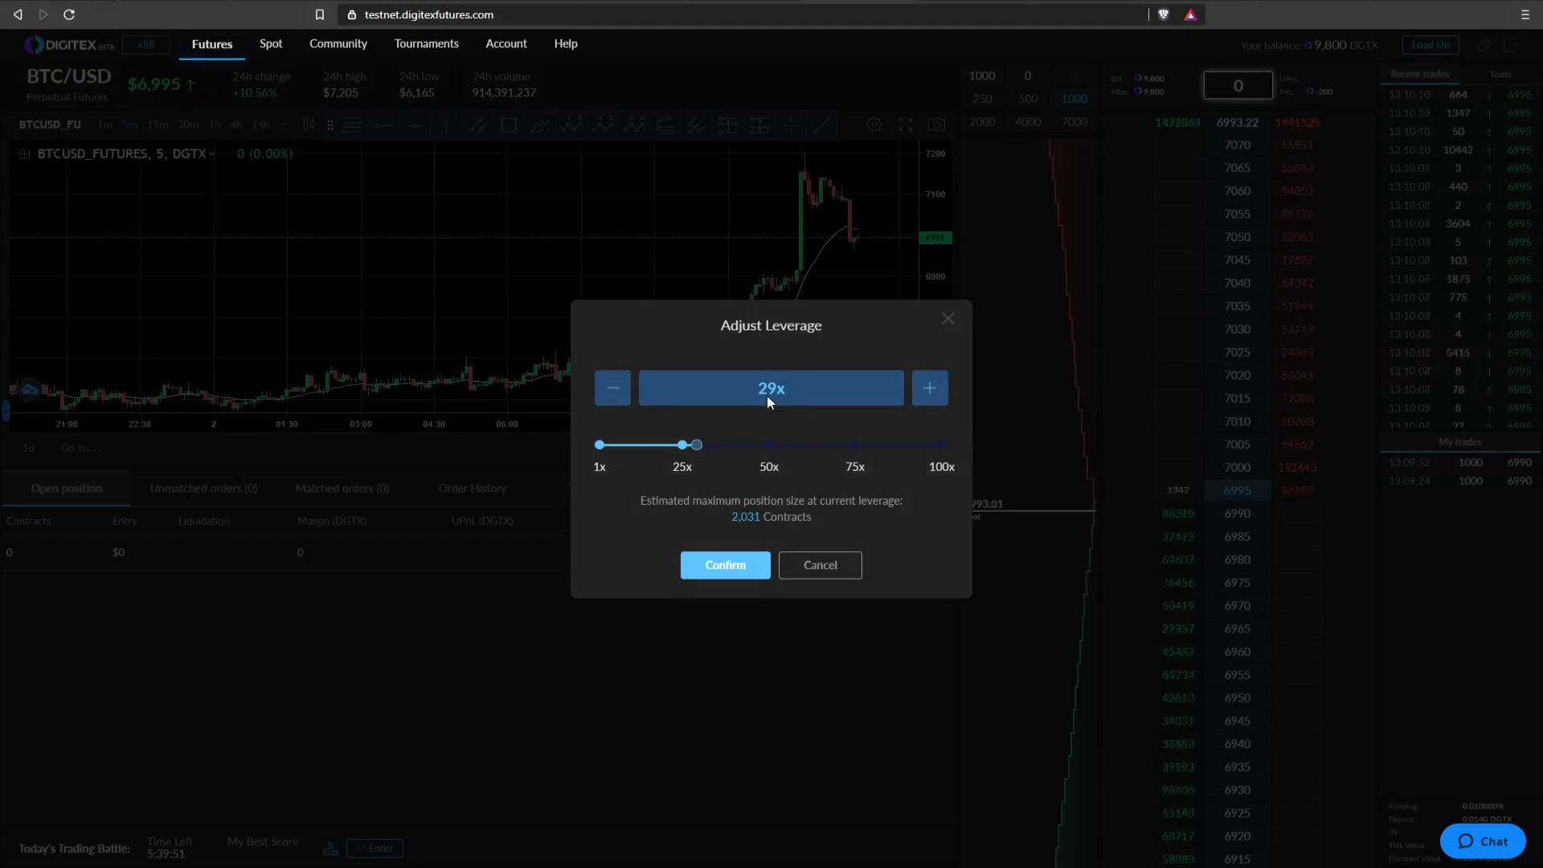
click(749, 569)
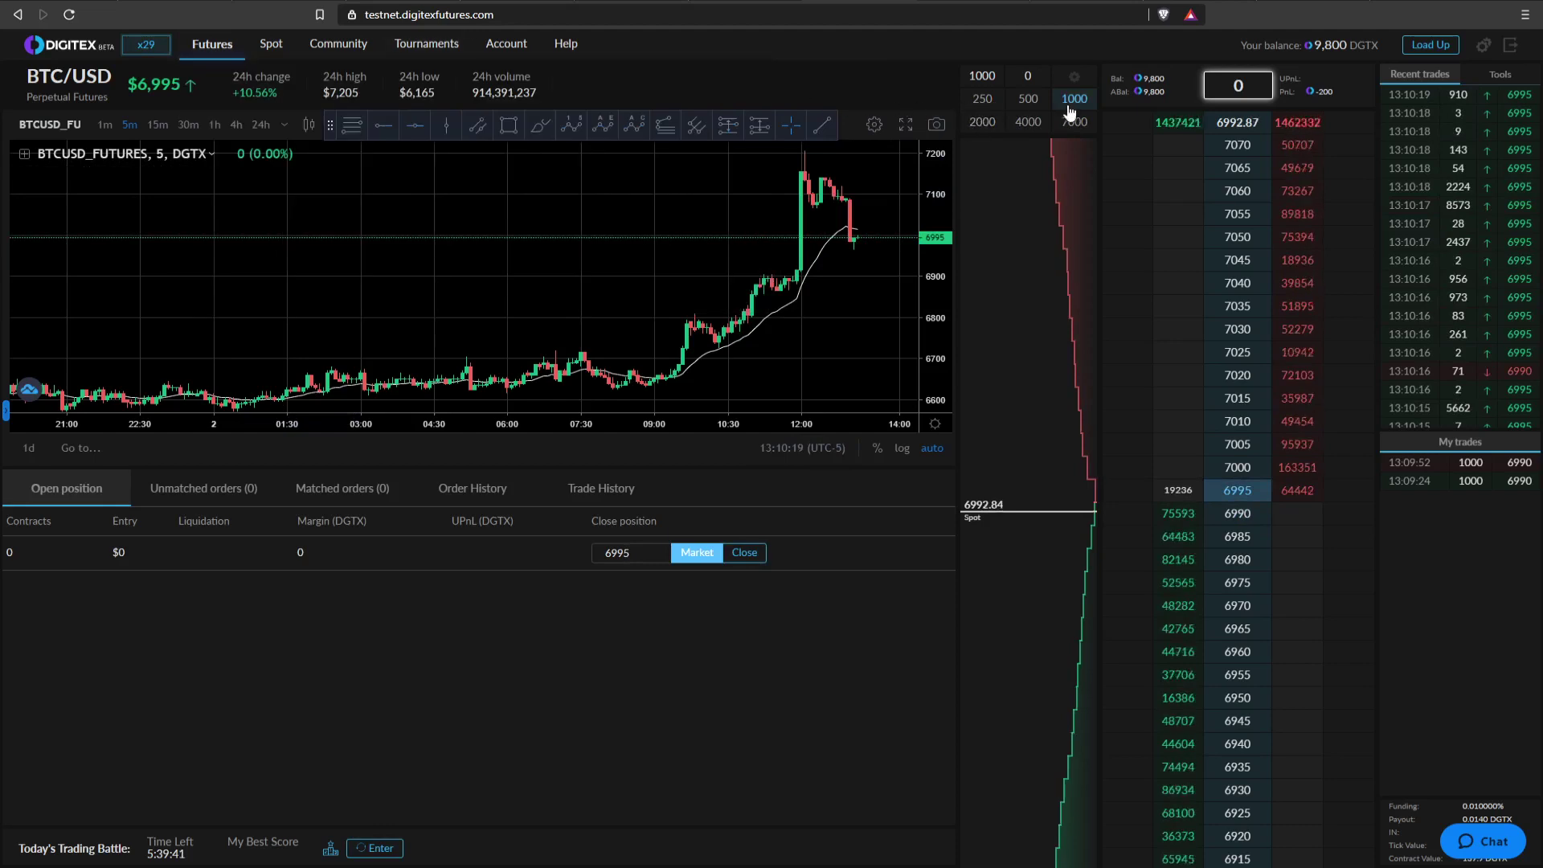
Step: Buy 1000 contracts at the 6995 bid and check the liquidation line near 6,870
click(1178, 487)
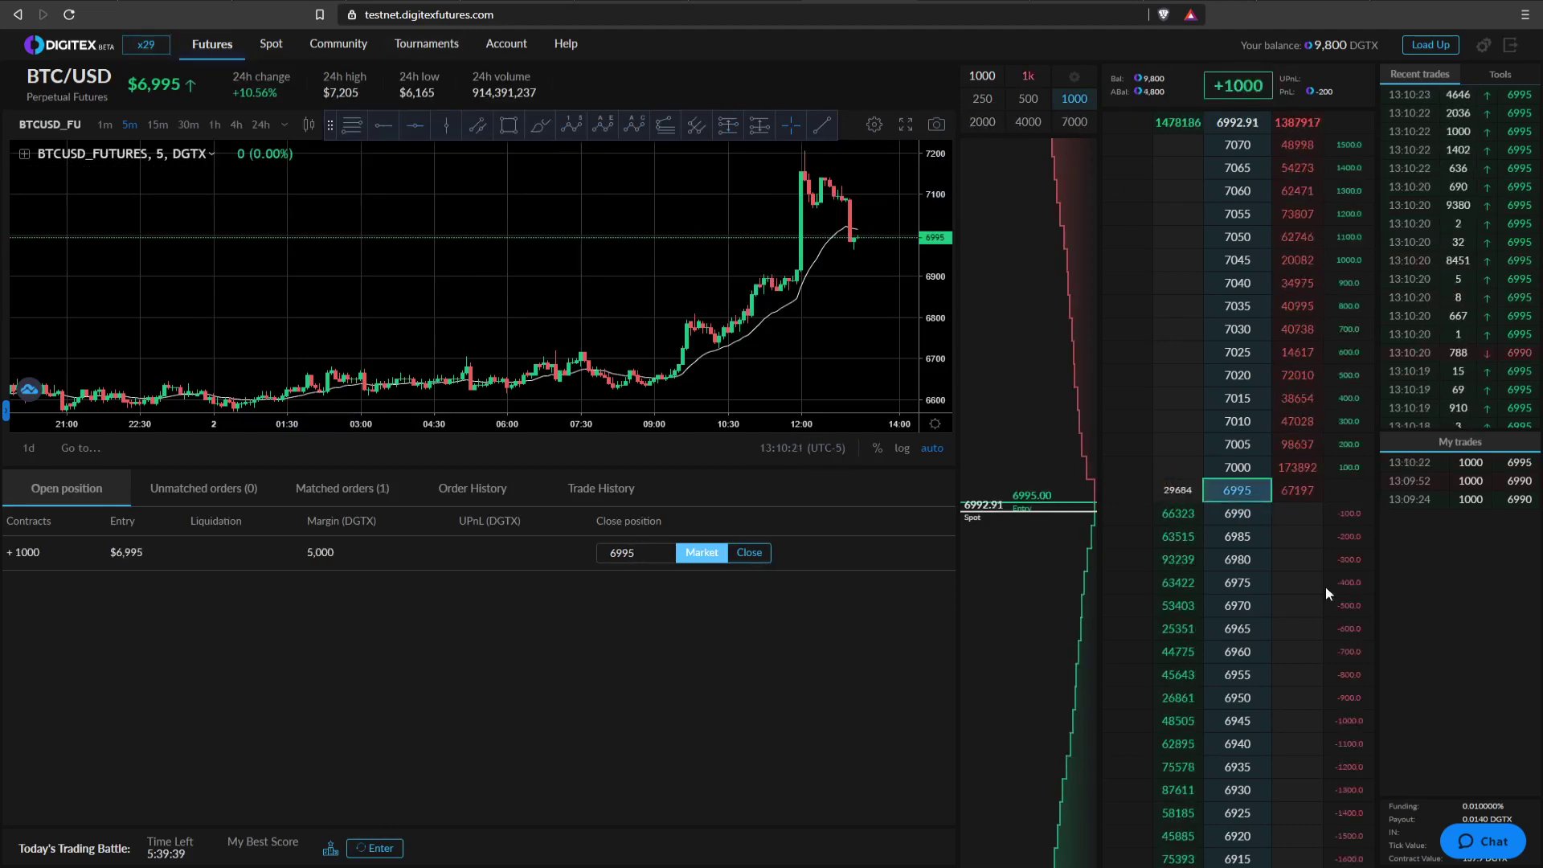
scroll(1325, 593, down, 5)
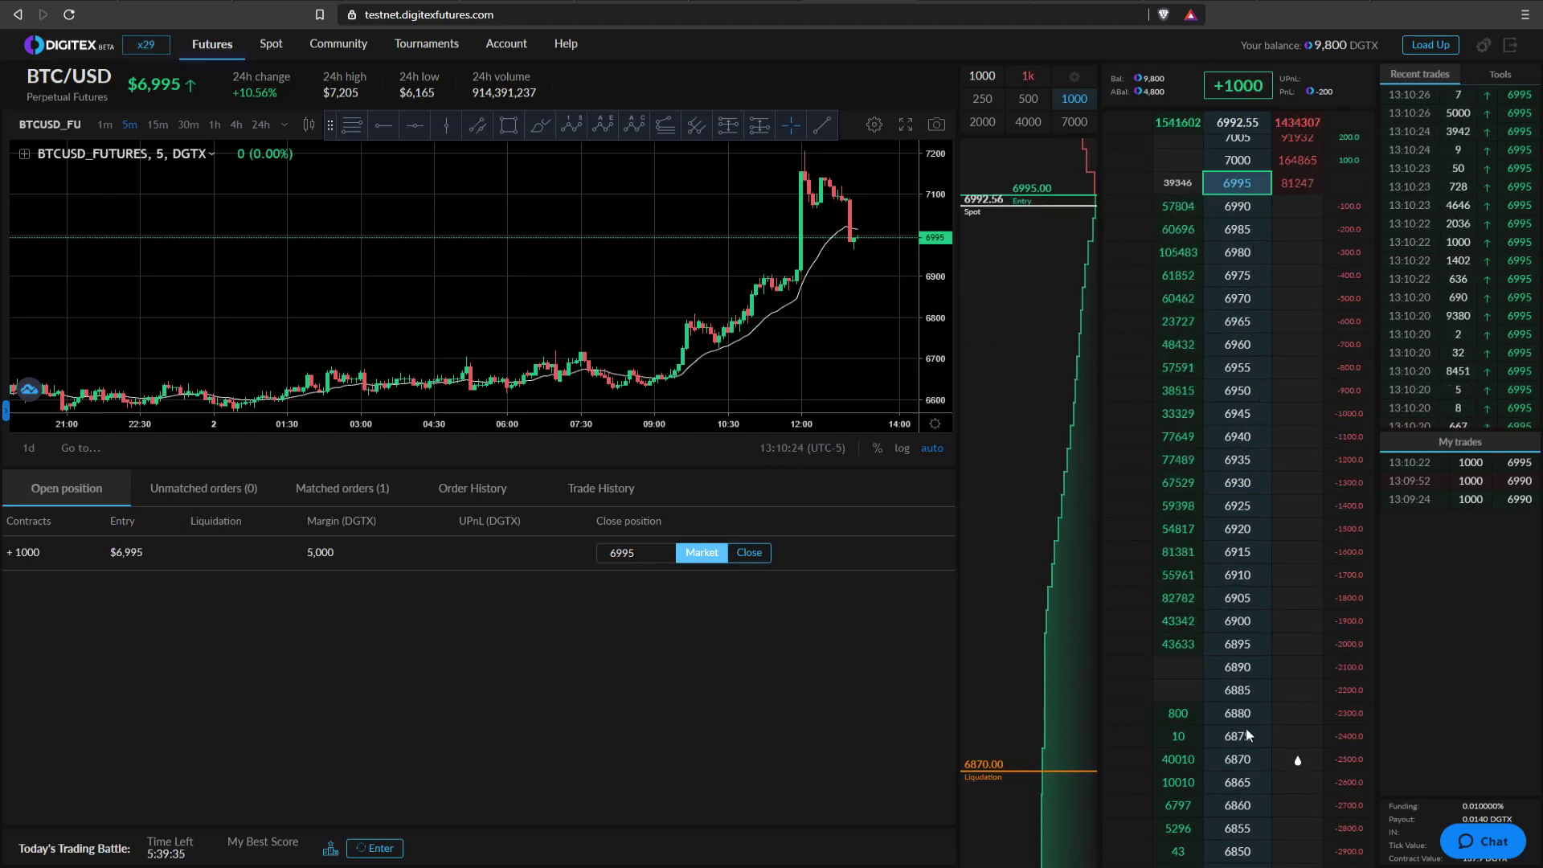
scroll(1207, 606, up, 5)
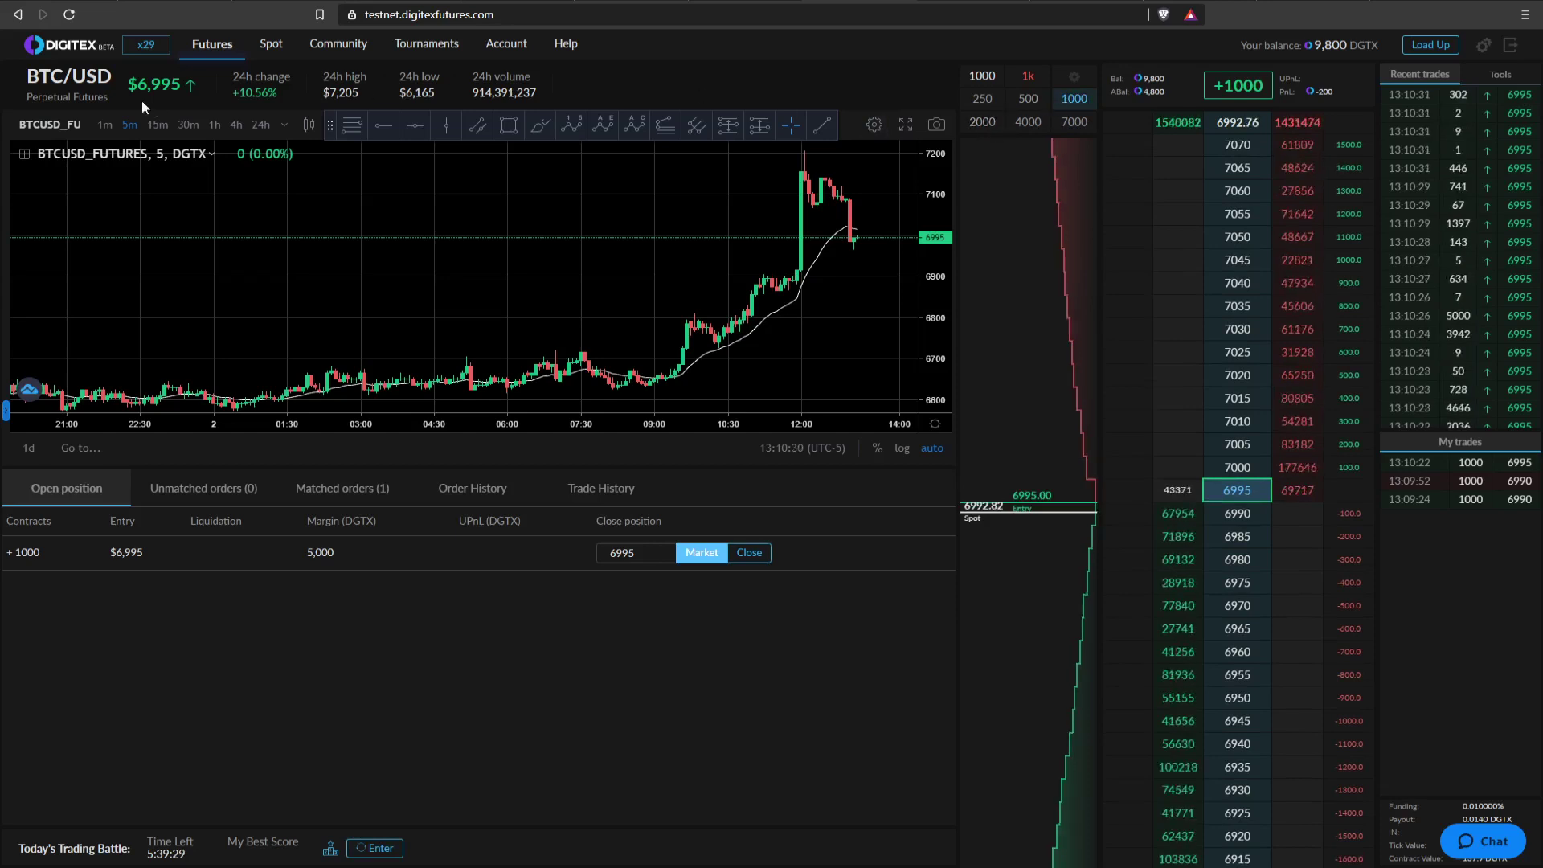
mouse_move(212, 44)
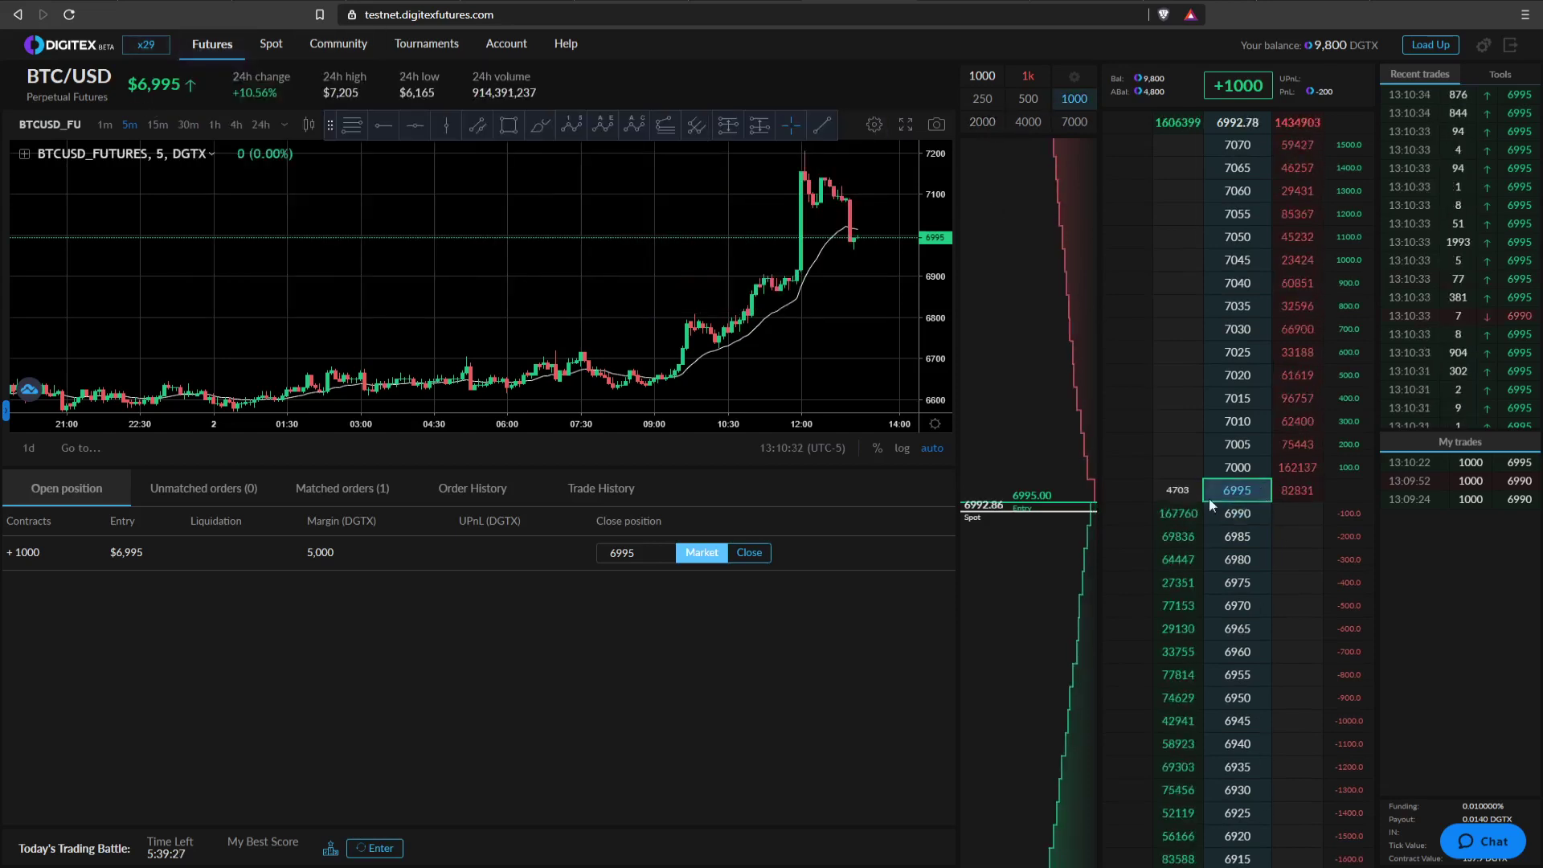